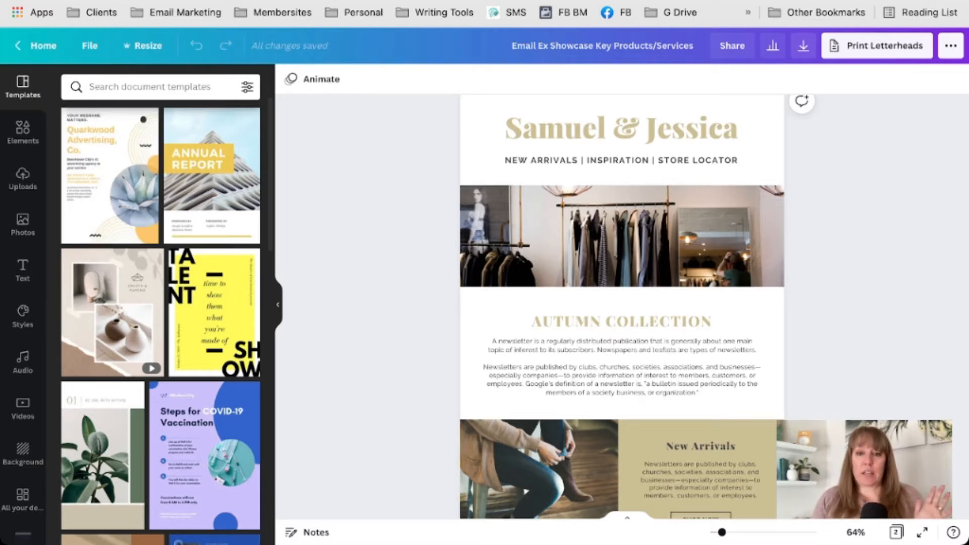
- Review both pages of the newsletter example for showcasing key products and services, from its header through the Store Locator section
{"action": "scroll", "coordinate": [622, 307], "scroll_direction": "down", "scroll_amount": 5}
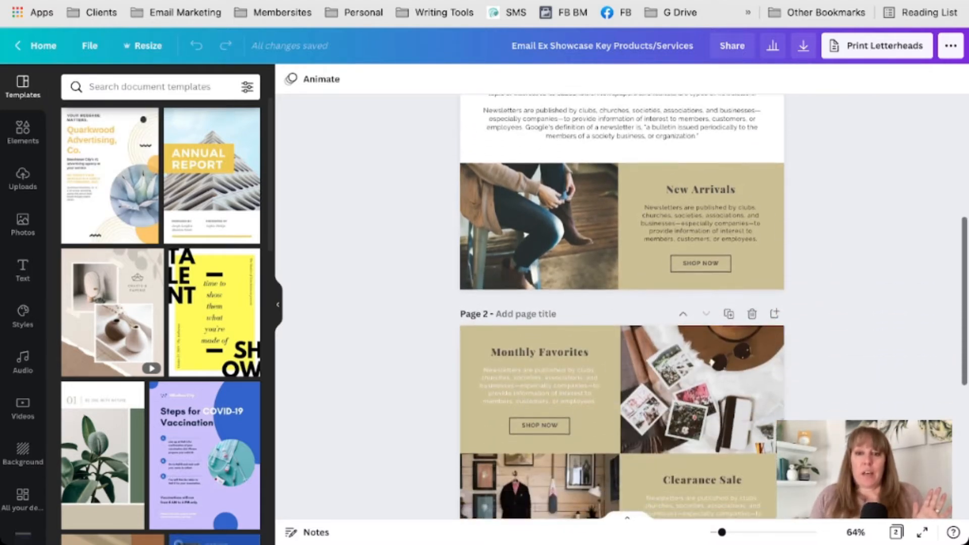
{"action": "scroll", "coordinate": [621, 306], "scroll_direction": "down", "scroll_amount": 4}
{"action": "scroll", "coordinate": [622, 306], "scroll_direction": "down", "scroll_amount": 2}
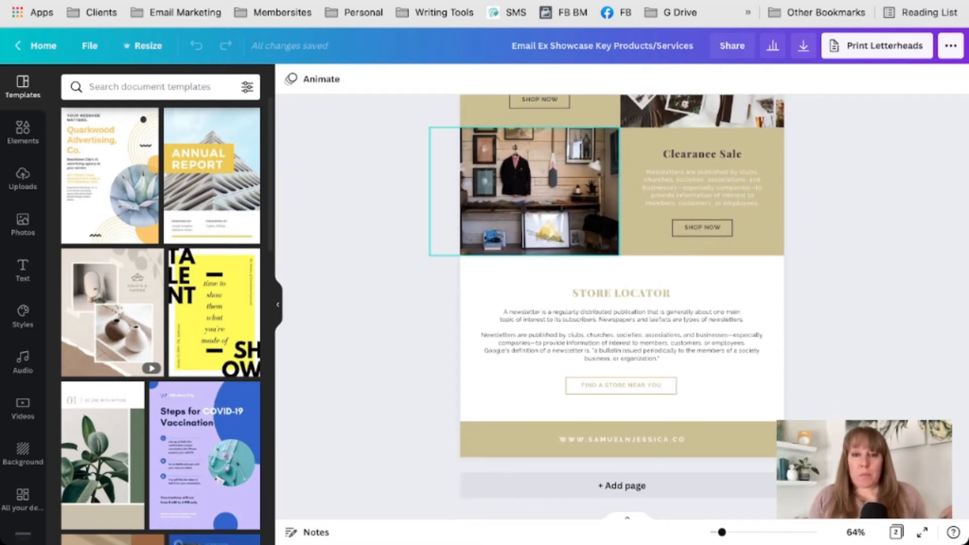
{"action": "scroll", "coordinate": [525, 202], "scroll_direction": "up", "scroll_amount": 3}
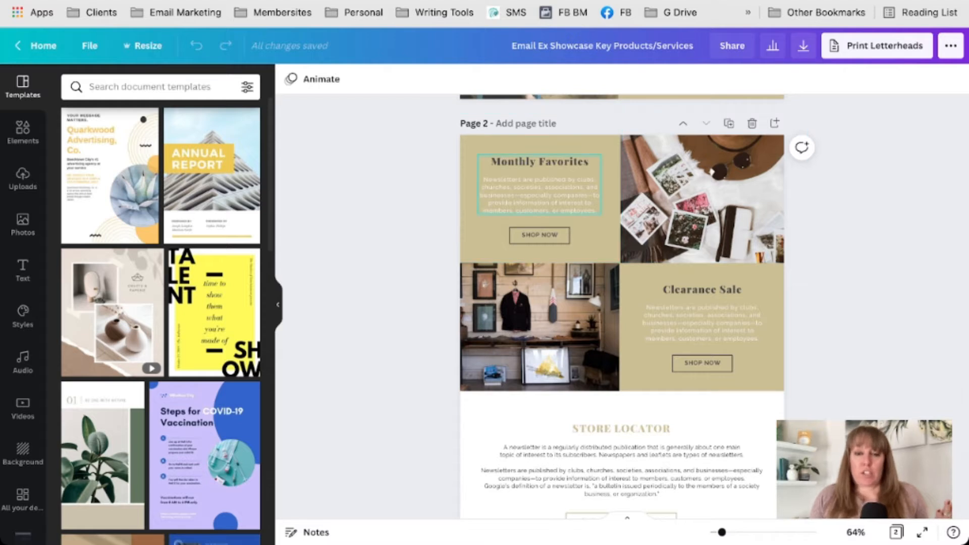
{"action": "scroll", "coordinate": [539, 202], "scroll_direction": "up", "scroll_amount": 8}
{"action": "scroll", "coordinate": [539, 202], "scroll_direction": "down", "scroll_amount": 3}
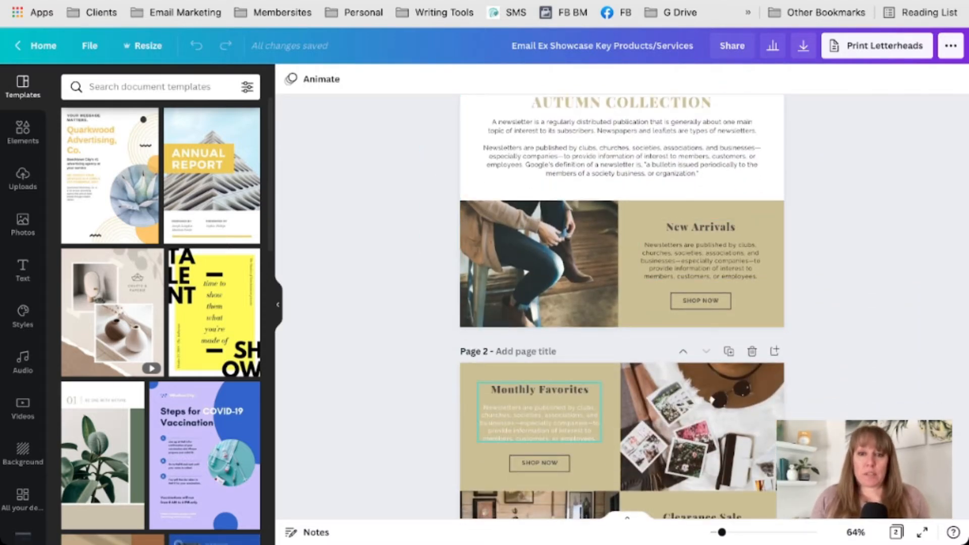
{"action": "scroll", "coordinate": [622, 302], "scroll_direction": "down", "scroll_amount": 8}
{"action": "scroll", "coordinate": [622, 303], "scroll_direction": "up", "scroll_amount": 6}
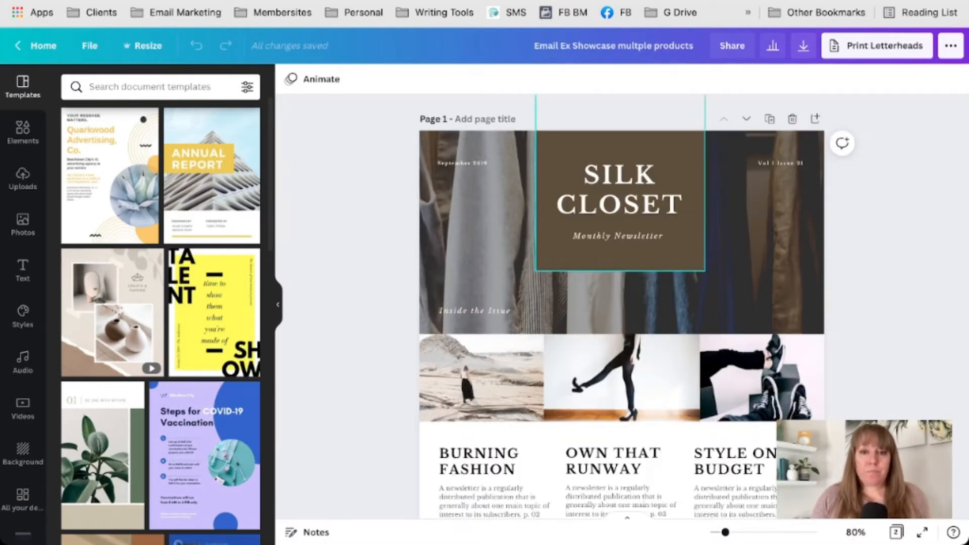
- Examine the Silk Closet newsletter example with its header banner and row of three photo articles
{"action": "scroll", "coordinate": [622, 303], "scroll_direction": "down", "scroll_amount": 2}
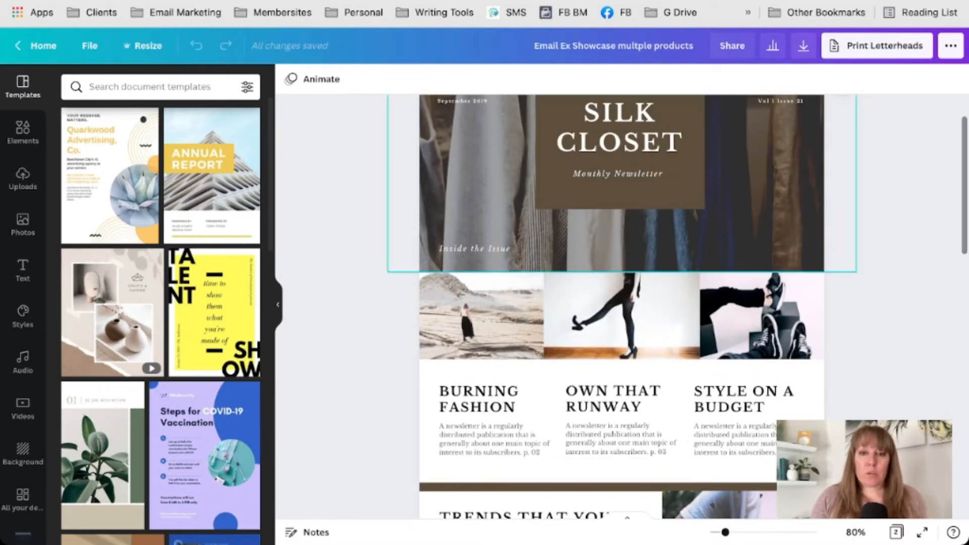
{"action": "scroll", "coordinate": [622, 303], "scroll_direction": "up", "scroll_amount": 2}
{"action": "scroll", "coordinate": [623, 303], "scroll_direction": "down", "scroll_amount": 1}
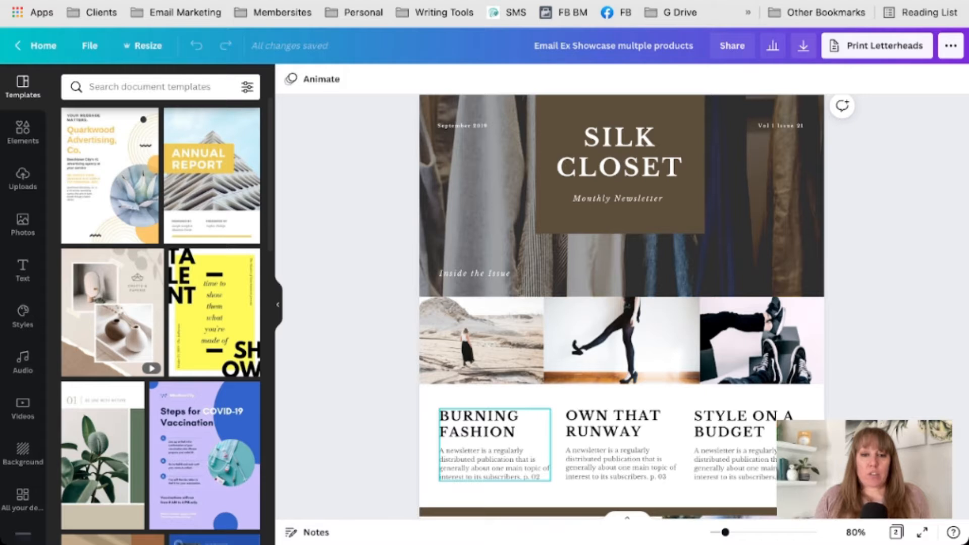
{"action": "scroll", "coordinate": [621, 423], "scroll_direction": "down", "scroll_amount": 3}
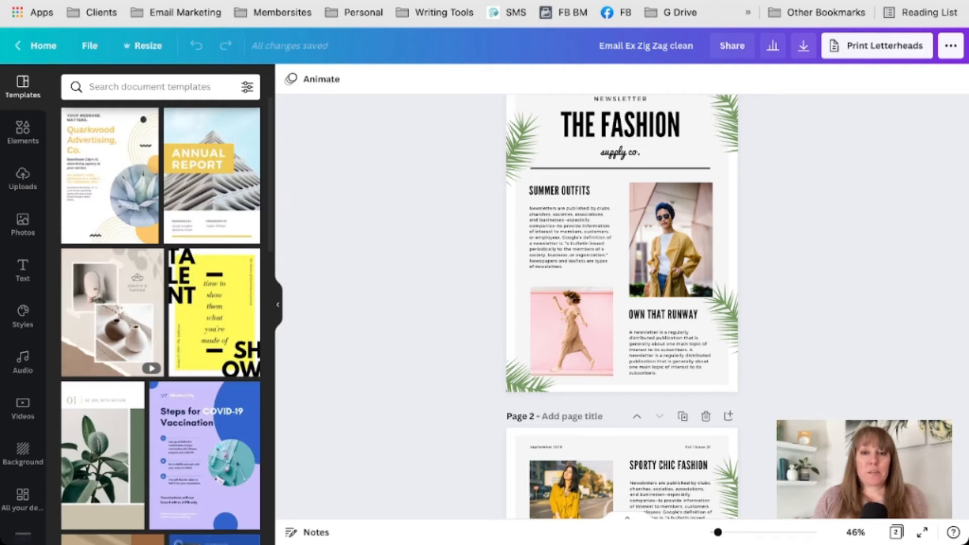
- Examine the alternating photo and text layout on both pages of The Fashion Supply Co. newsletter
{"action": "scroll", "coordinate": [622, 303], "scroll_direction": "up", "scroll_amount": 1}
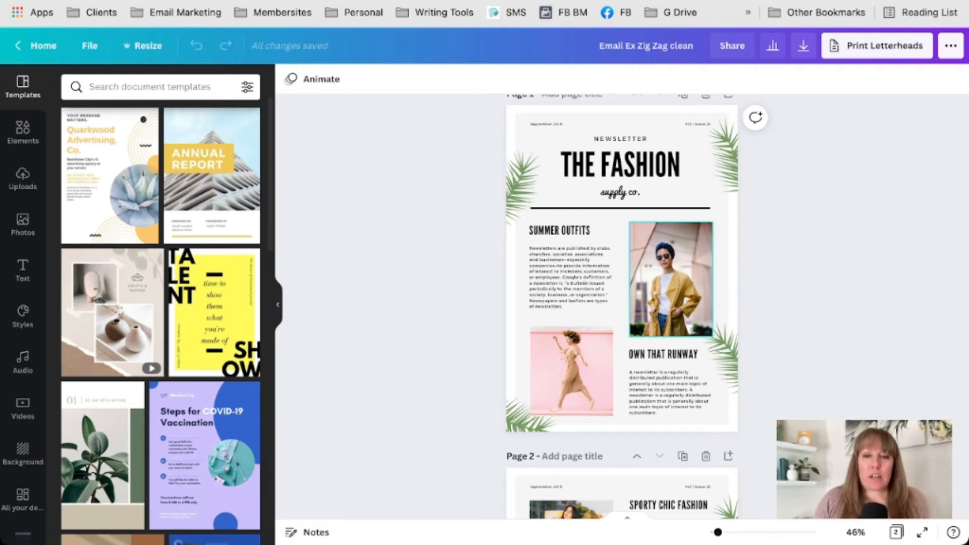
{"action": "scroll", "coordinate": [572, 353], "scroll_direction": "down", "scroll_amount": 1}
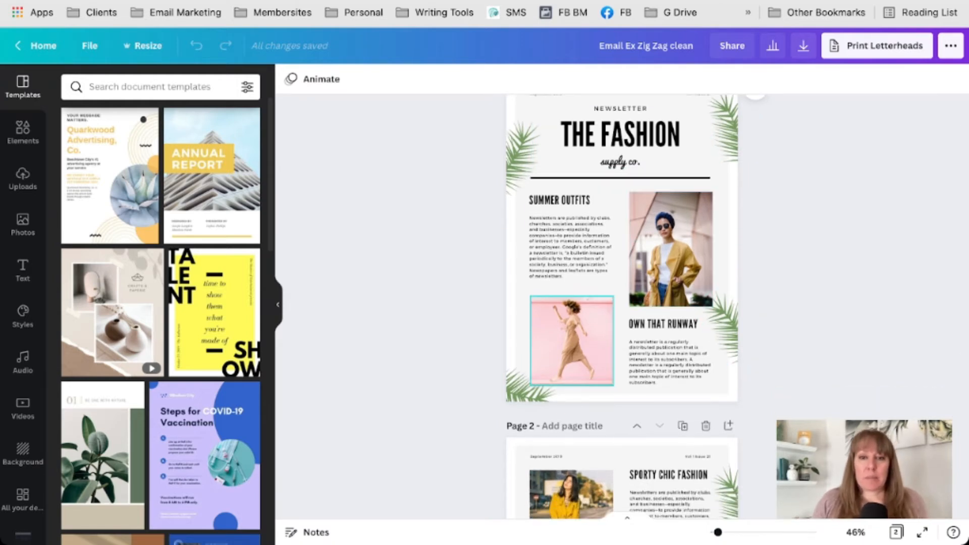
{"action": "scroll", "coordinate": [571, 233], "scroll_direction": "down", "scroll_amount": 8}
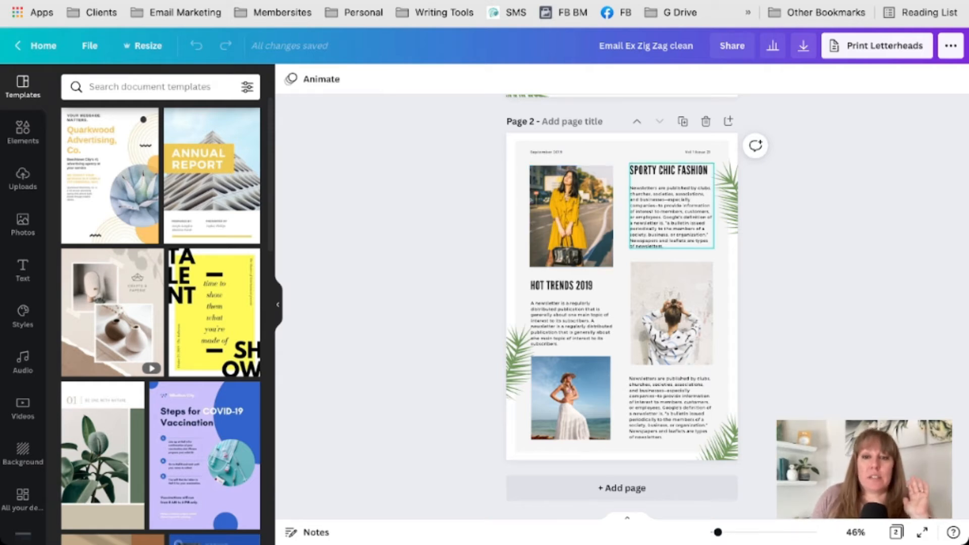
- Duplicate page 2, which holds the Sporty Chic Fashion and Hot Trends 2019 sections
{"action": "left_click", "coordinate": [669, 171]}
{"action": "left_click", "coordinate": [561, 286]}
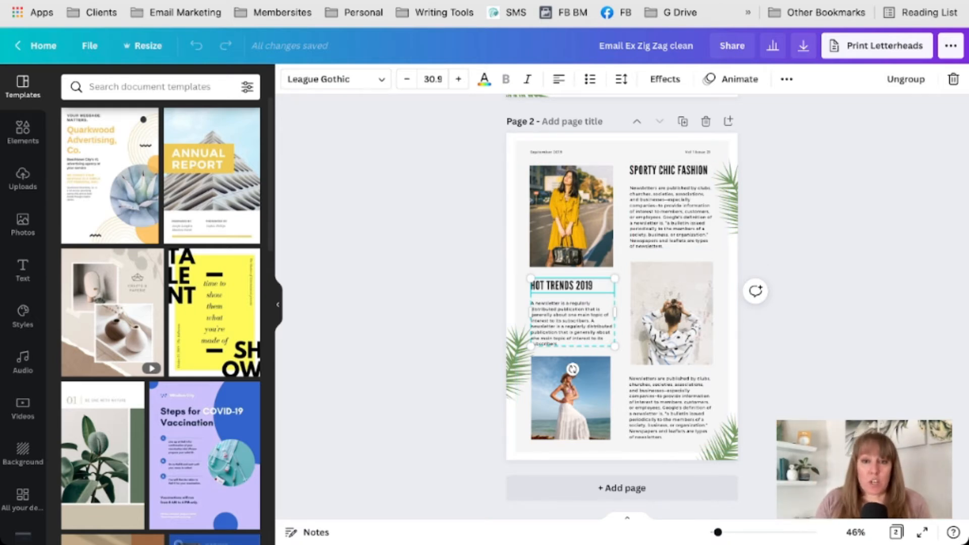
{"action": "left_click", "coordinate": [682, 121]}
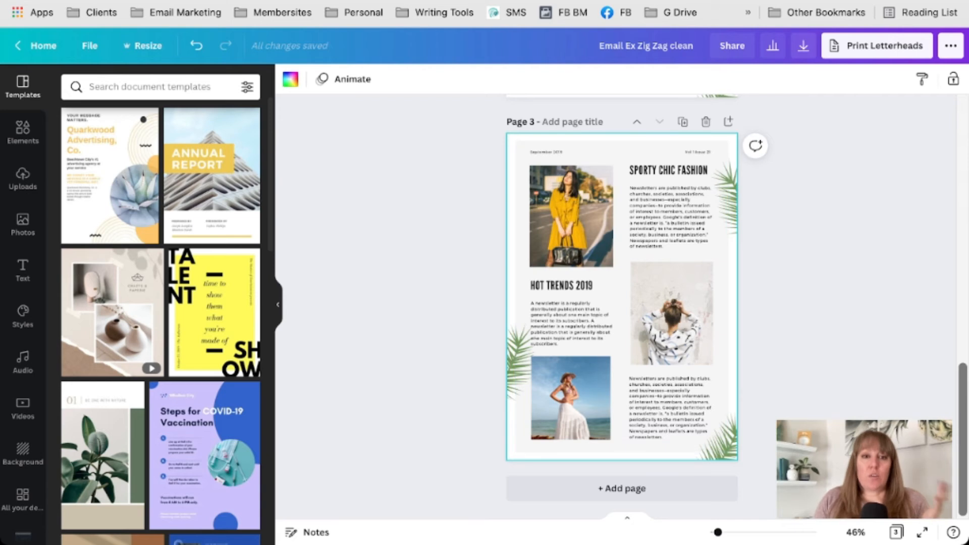
- Resize the current design itself to a custom size of 600 × 650 px
{"action": "left_click", "coordinate": [142, 46]}
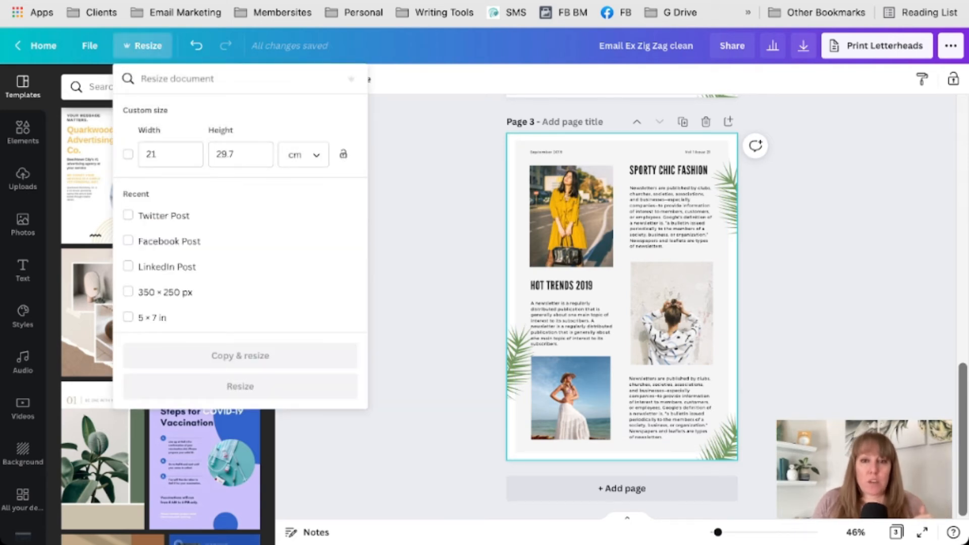
{"action": "left_click", "coordinate": [304, 155]}
{"action": "left_click", "coordinate": [303, 78]}
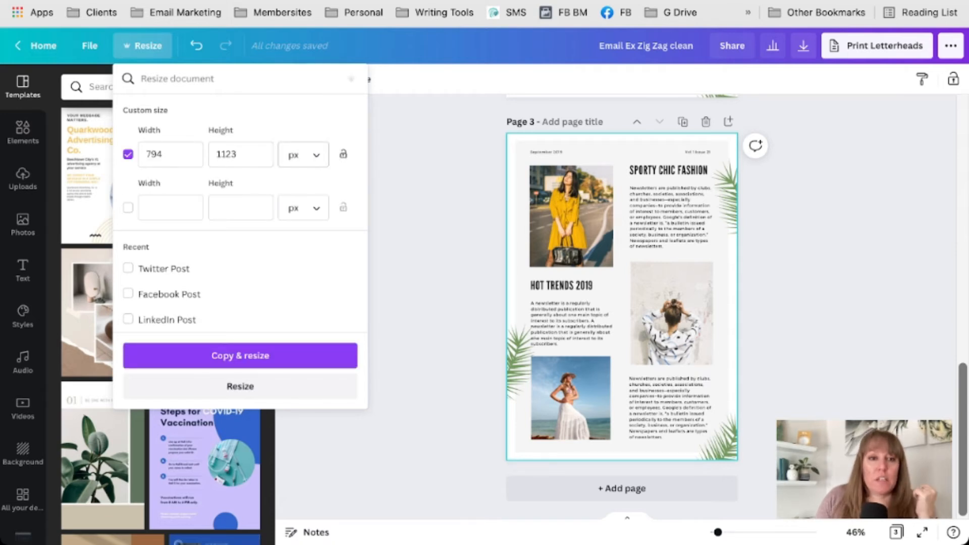
{"action": "double_click", "coordinate": [162, 154]}
{"action": "type", "text": "600"}
{"action": "key", "text": "Tab"}
{"action": "key", "text": "super+a"}
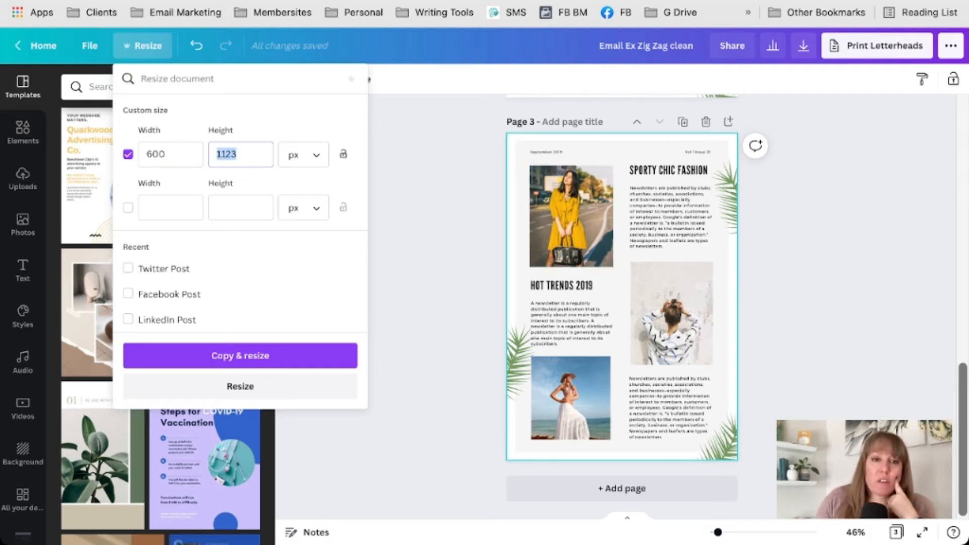
{"action": "type", "text": "6500"}
{"action": "key", "text": "BackSpace"}
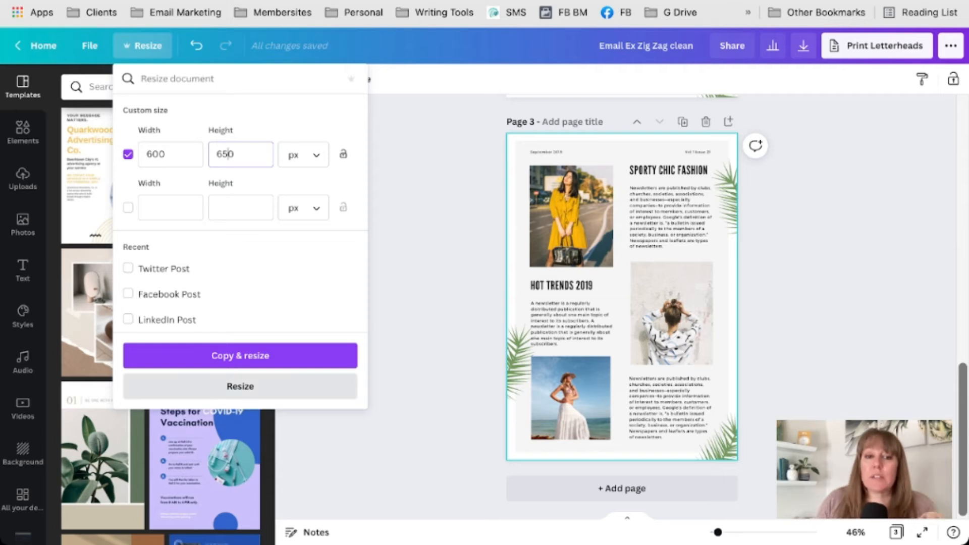
{"action": "left_click", "coordinate": [240, 386]}
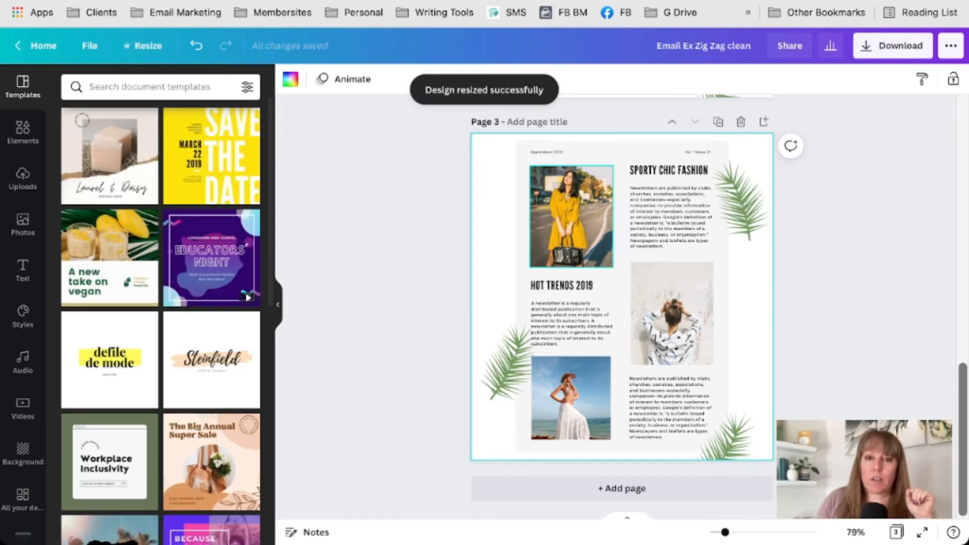
- Shift the patterned-shirt photo and the Sporty Chic Fashion and Hot Trends 2019 text blocks slightly down on page 3
{"action": "left_click_drag", "start_coordinate": [503, 139], "coordinate": [775, 457]}
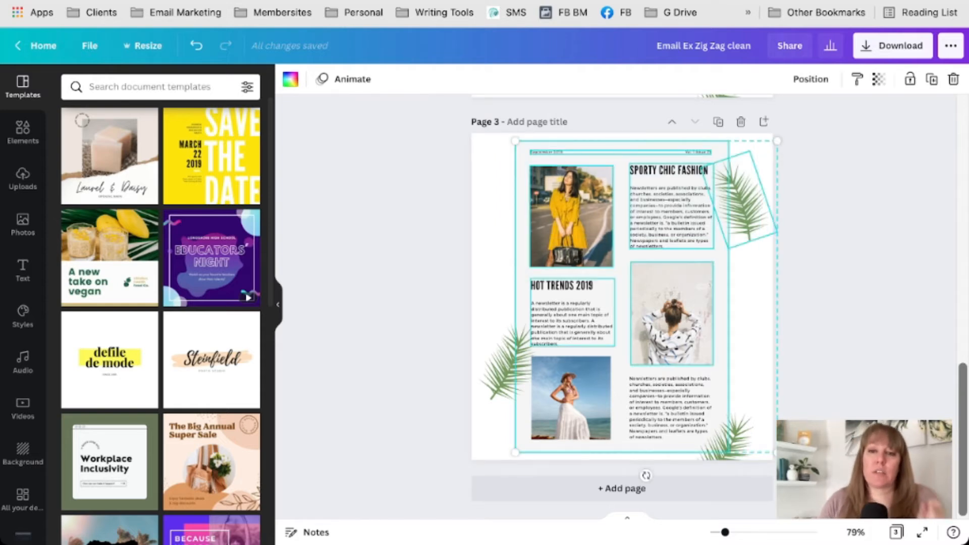
{"action": "left_click", "coordinate": [622, 272]}
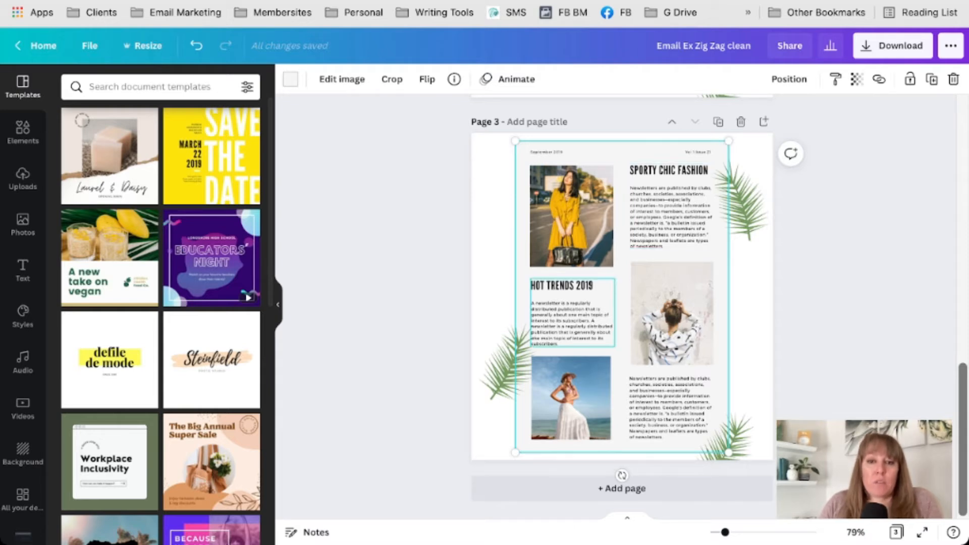
{"action": "left_click", "coordinate": [671, 217]}
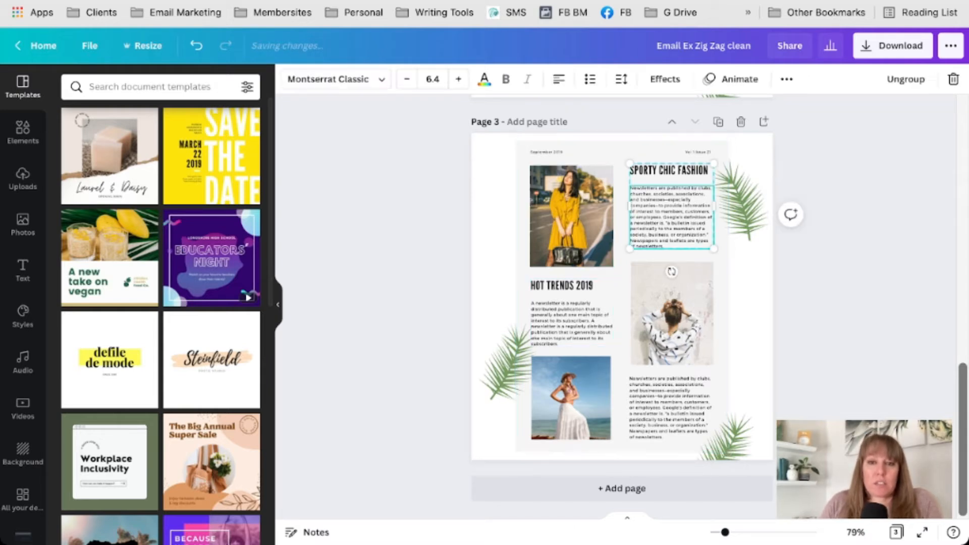
{"action": "left_click_drag", "start_coordinate": [671, 313], "coordinate": [671, 330]}
{"action": "left_click_drag", "start_coordinate": [671, 217], "coordinate": [671, 228]}
{"action": "left_click_drag", "start_coordinate": [573, 318], "coordinate": [573, 328]}
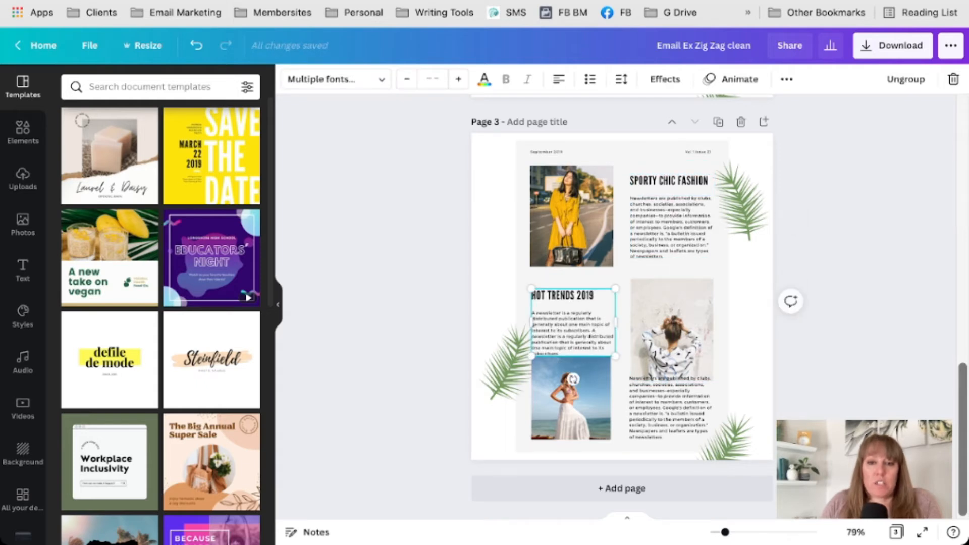
- Delete the paragraph below the patterned-shirt photo and the beach photo together with its frame from page 3
{"action": "left_click", "coordinate": [671, 407]}
{"action": "key", "text": "Delete"}
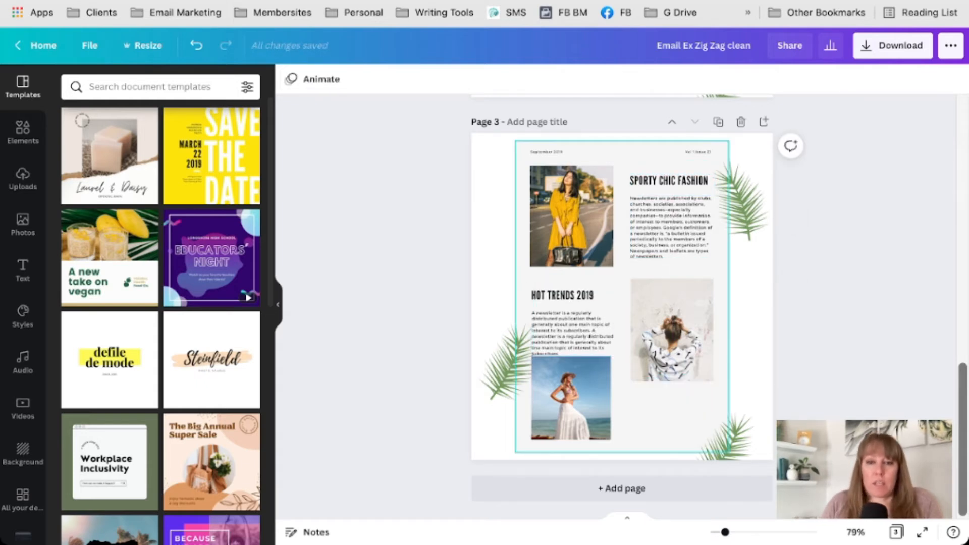
{"action": "left_click", "coordinate": [571, 398]}
{"action": "key", "text": "Delete"}
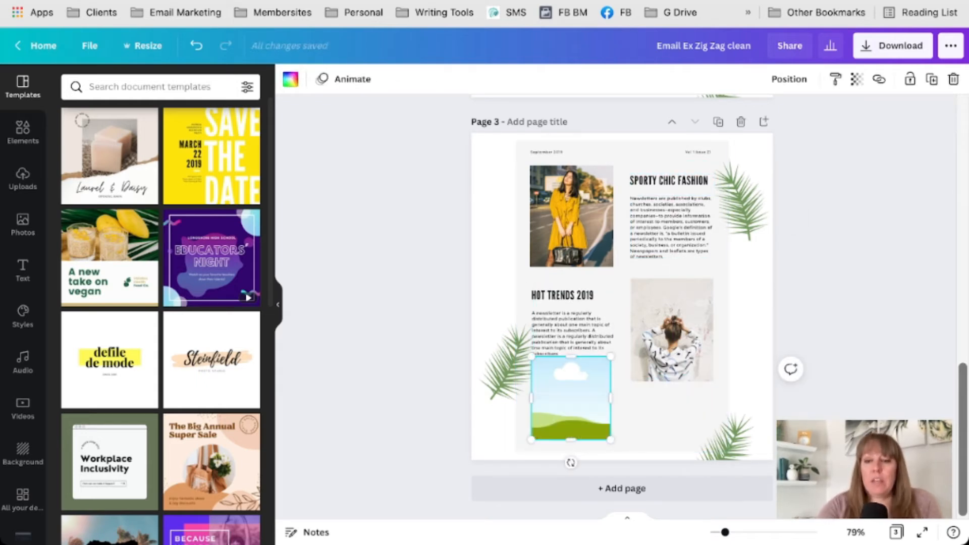
{"action": "key", "text": "Delete"}
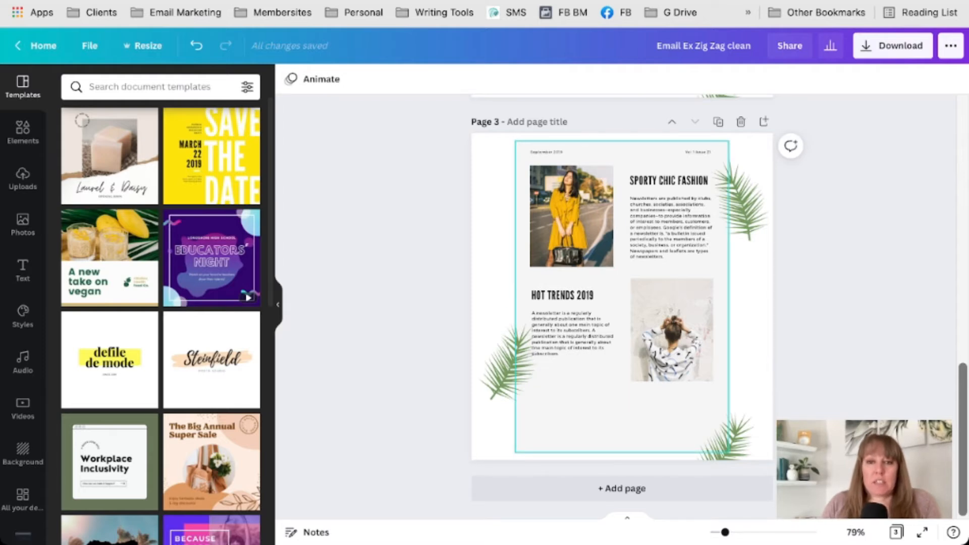
- Duplicate page 3 and remove the grey backdrop, yellow-coat photo and Sporty Chic Fashion text from the copy
{"action": "left_click", "coordinate": [717, 122]}
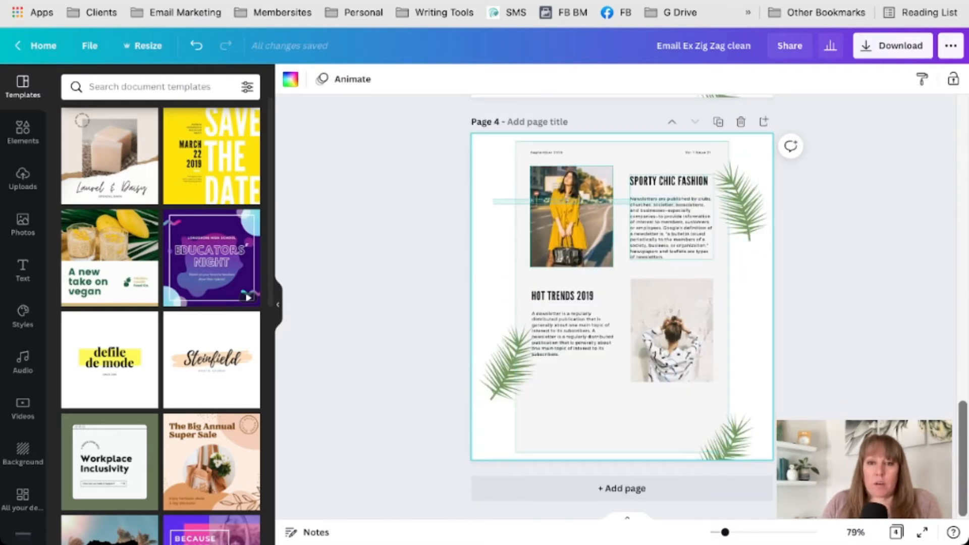
{"action": "left_click", "coordinate": [620, 452]}
{"action": "key", "text": "Delete"}
- Move the Hot Trends 2019 text and the patterned-shirt photo up page 4, and enlarge the photo toward the page's right edge
{"action": "left_click", "coordinate": [671, 328]}
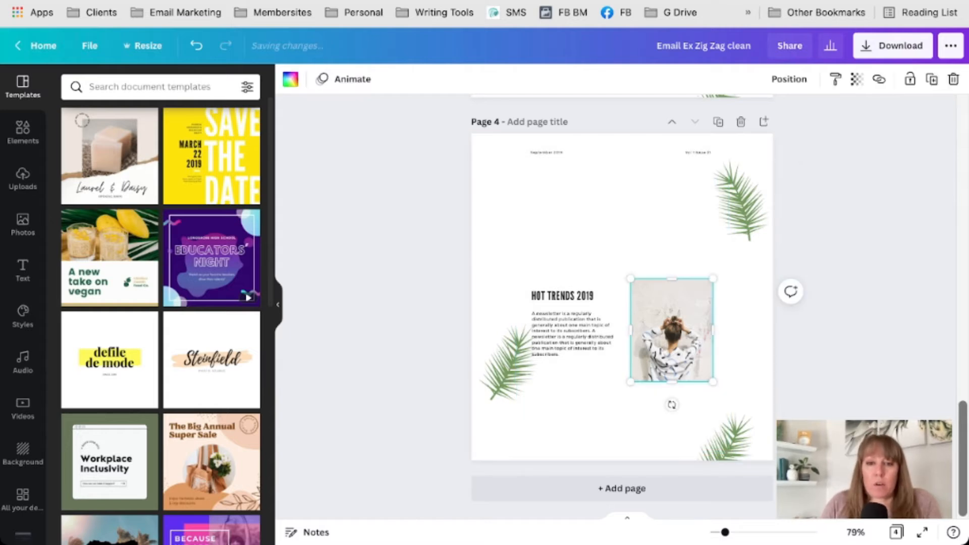
{"action": "left_click_drag", "start_coordinate": [571, 328], "coordinate": [570, 275]}
{"action": "left_click", "coordinate": [671, 328]}
{"action": "left_click_drag", "start_coordinate": [672, 328], "coordinate": [669, 260]}
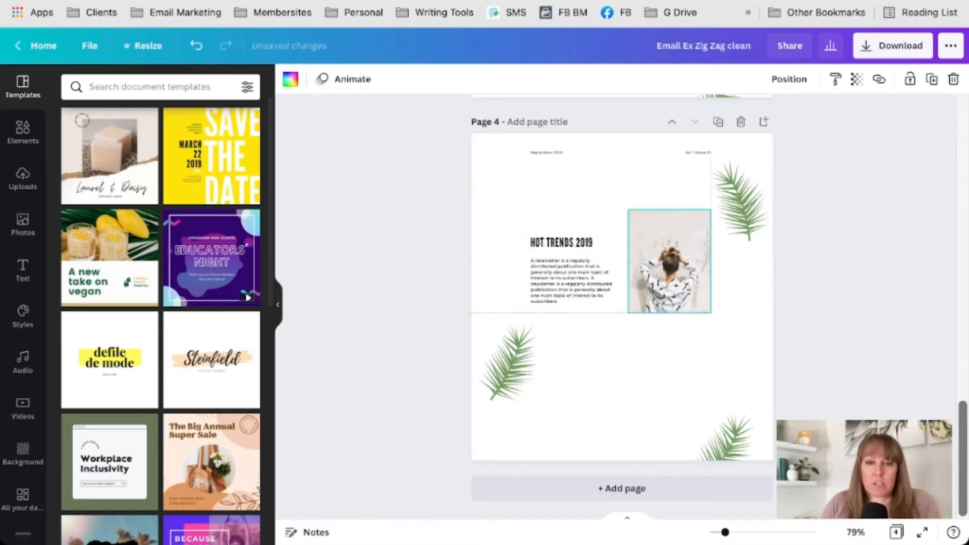
{"action": "left_click_drag", "start_coordinate": [710, 313], "coordinate": [760, 377]}
- Enlarge the Hot Trends 2019 heading and paragraph and position the block vertically alongside the photo
{"action": "left_click", "coordinate": [572, 280]}
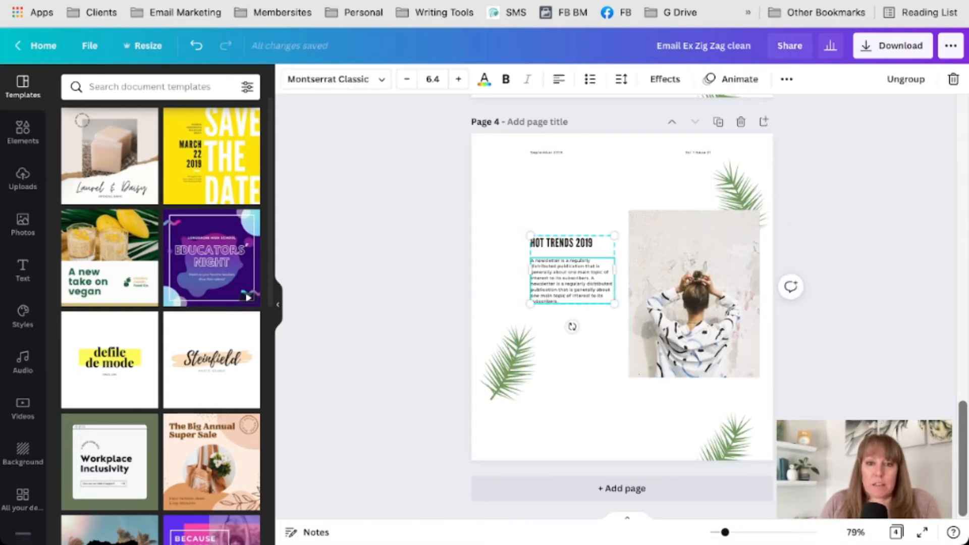
{"action": "left_click_drag", "start_coordinate": [530, 236], "coordinate": [489, 203]}
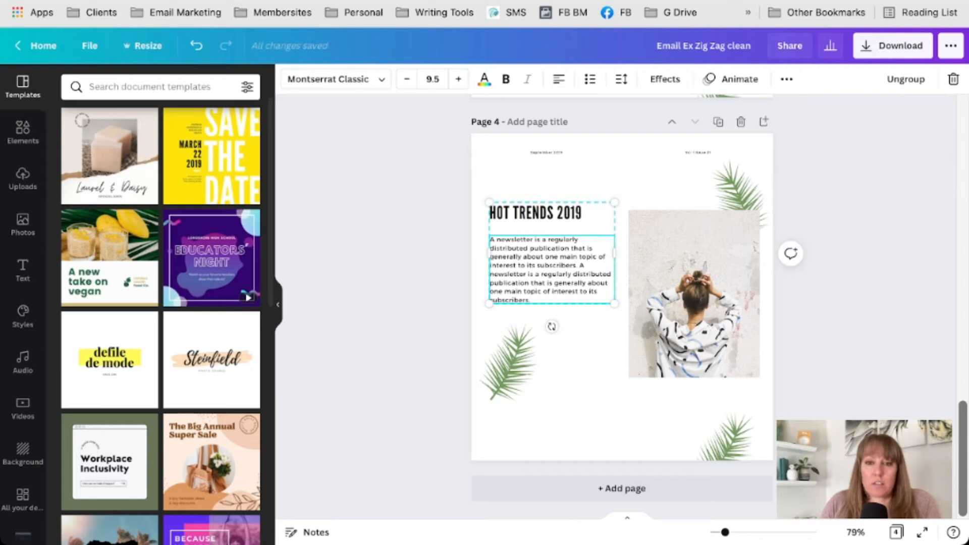
{"action": "left_click_drag", "start_coordinate": [550, 267], "coordinate": [554, 308]}
- Move the left palm leaf to page 4's left edge and the upper palm leaf into the top right corner
{"action": "left_click_drag", "start_coordinate": [508, 364], "coordinate": [483, 378]}
{"action": "left_click_drag", "start_coordinate": [742, 192], "coordinate": [762, 168]}
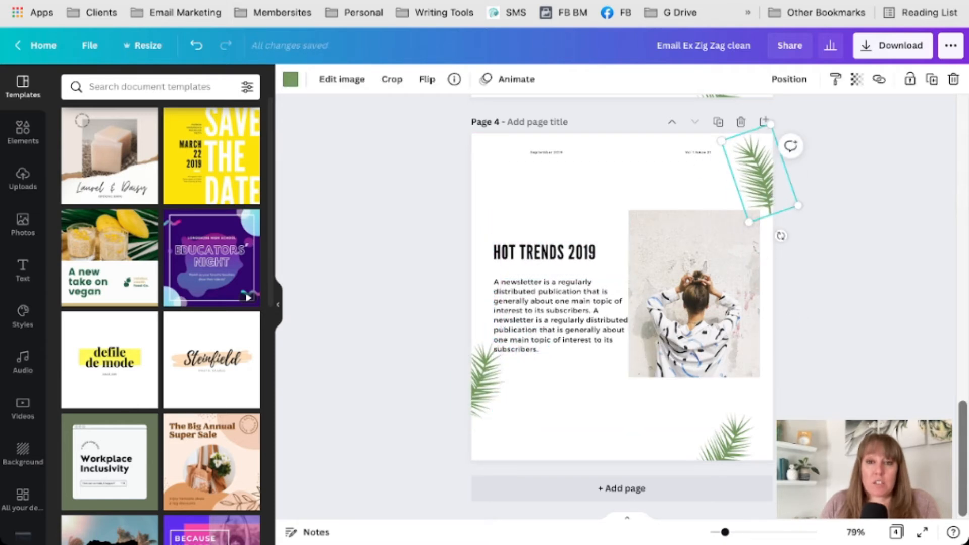
{"action": "key", "text": "Escape"}
{"action": "scroll", "coordinate": [621, 303], "scroll_direction": "up", "scroll_amount": 3}
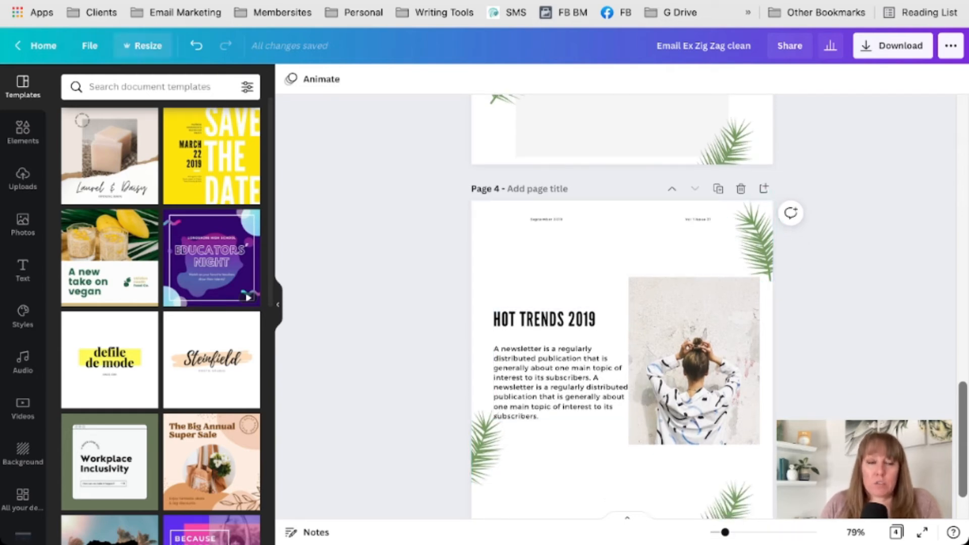
{"action": "left_click", "coordinate": [142, 45]}
{"action": "left_click", "coordinate": [233, 154]}
{"action": "double_click", "coordinate": [225, 154]}
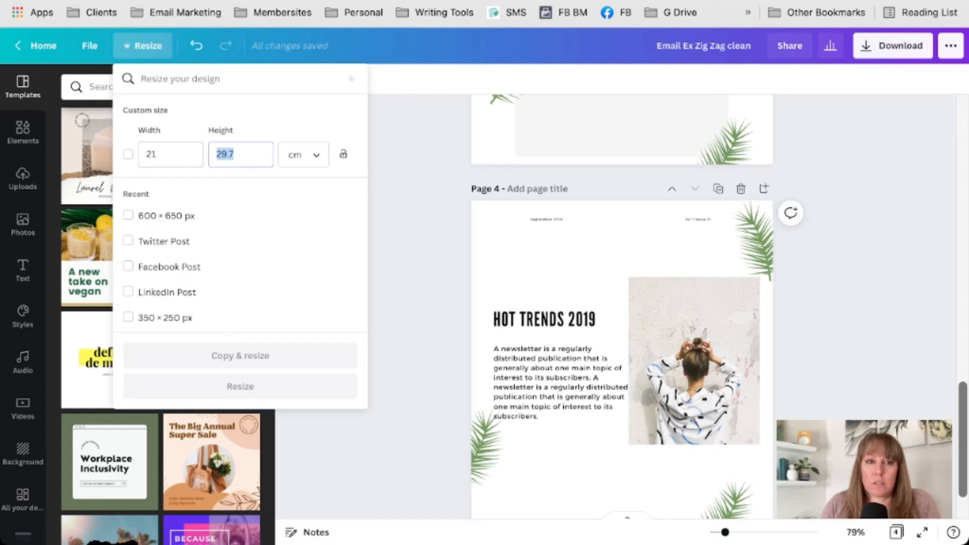
{"action": "left_click", "coordinate": [302, 155]}
{"action": "left_click", "coordinate": [293, 77]}
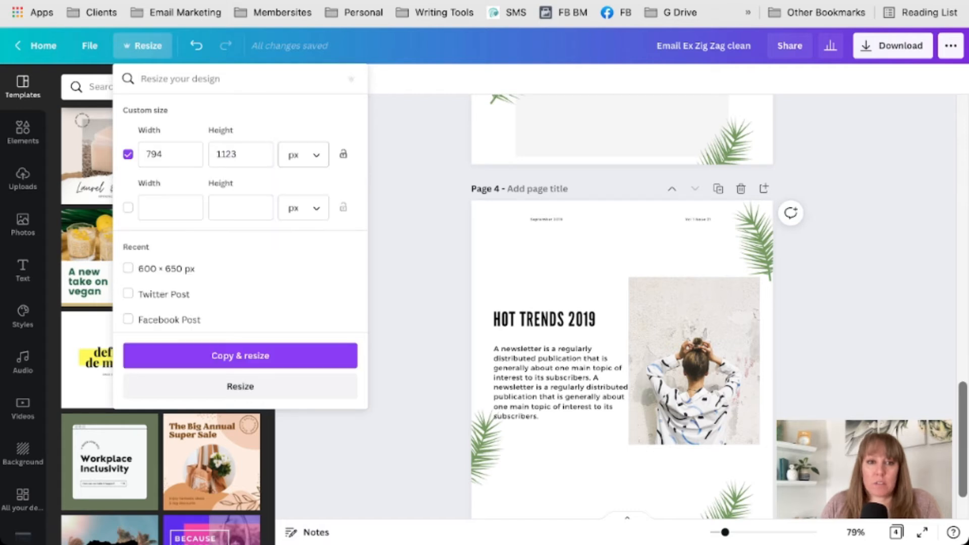
{"action": "double_click", "coordinate": [235, 154]}
{"action": "left_click", "coordinate": [164, 154]}
{"action": "left_click", "coordinate": [621, 220]}
{"action": "scroll", "coordinate": [561, 303], "scroll_direction": "down", "scroll_amount": 2}
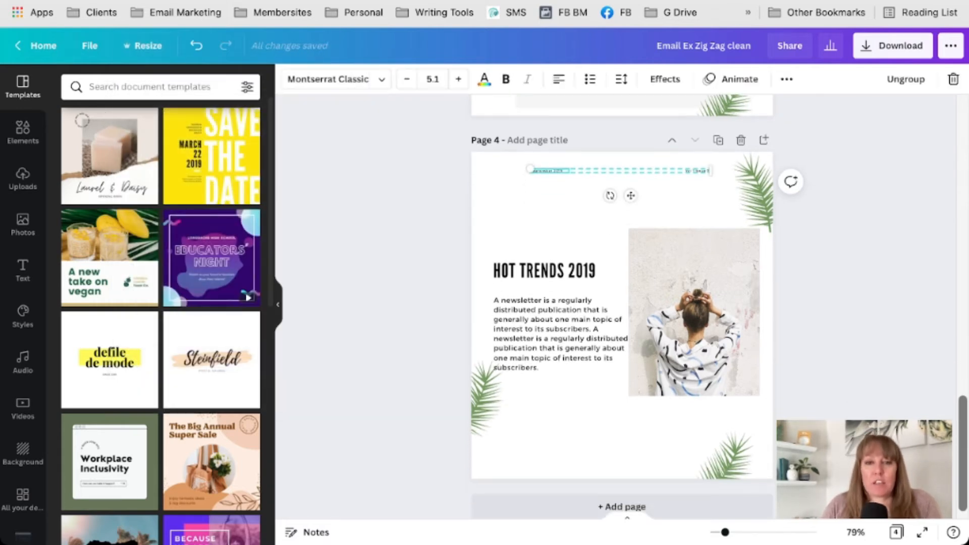
{"action": "scroll", "coordinate": [621, 303], "scroll_direction": "up", "scroll_amount": 8}
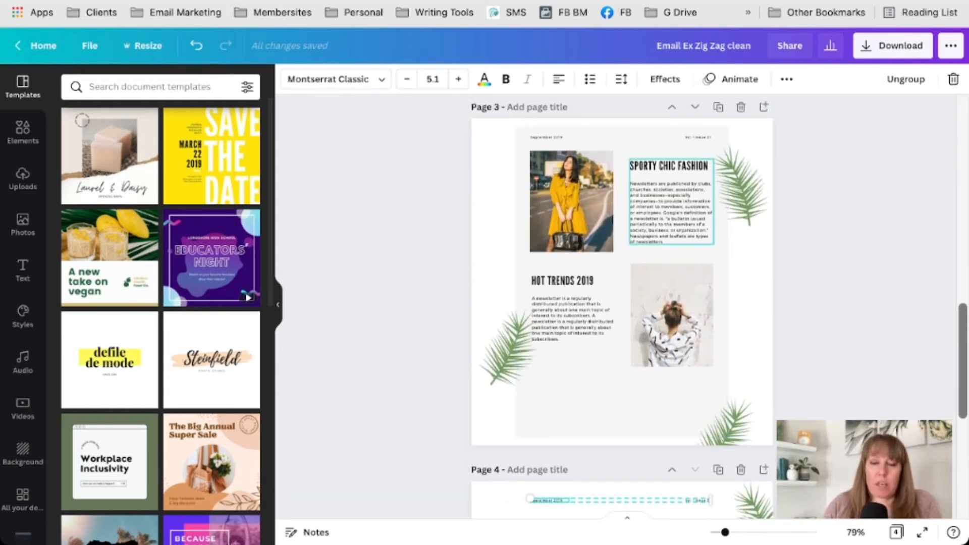
{"action": "scroll", "coordinate": [621, 303], "scroll_direction": "down", "scroll_amount": 4}
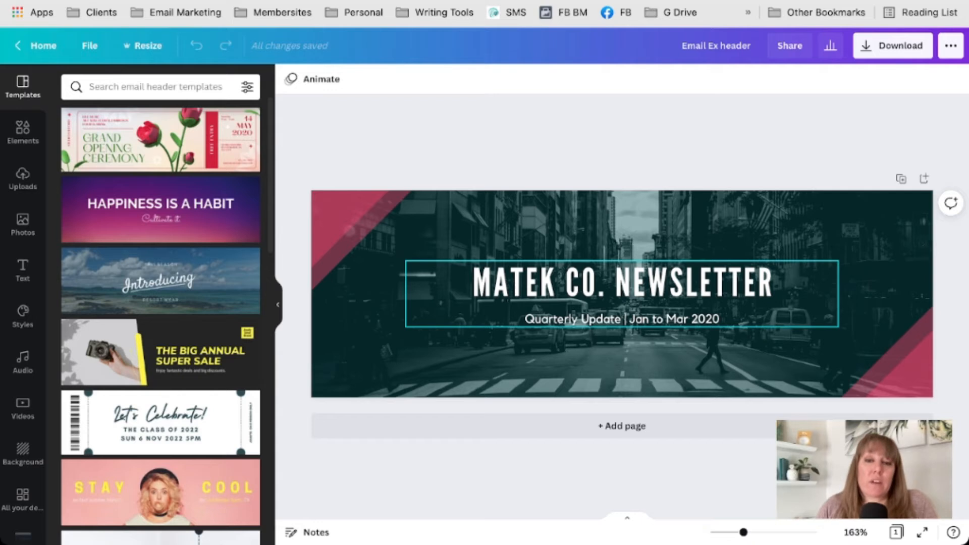
- Switch to the Email Ex header design and inspect its title, subtitle and background street photo
{"action": "left_click", "coordinate": [621, 303]}
{"action": "double_click", "coordinate": [828, 294]}
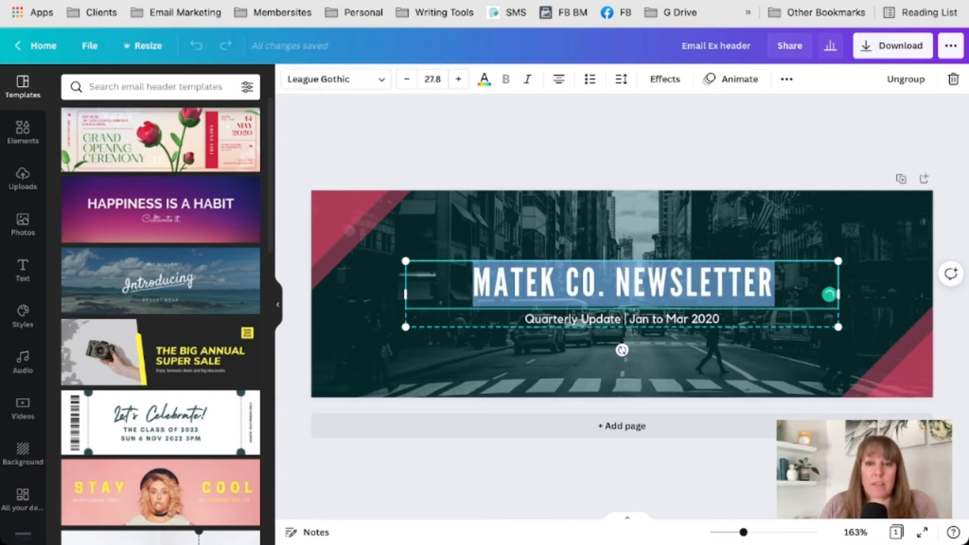
{"action": "left_click", "coordinate": [622, 319]}
{"action": "left_click", "coordinate": [622, 361]}
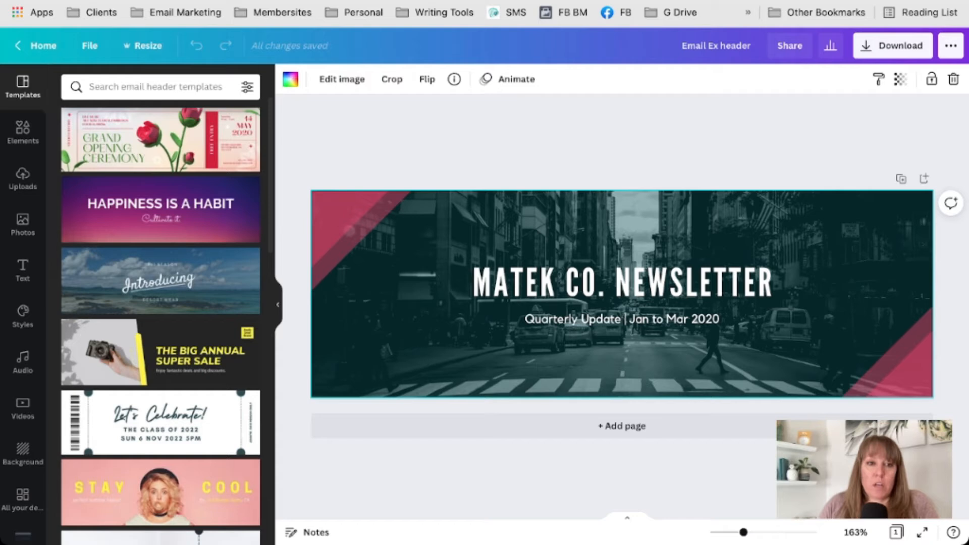
- Find a "button" graphic in the elements library and place the light rounded one, scaled down, centred below the Quarterly Update line
{"action": "left_click", "coordinate": [23, 132]}
{"action": "left_click", "coordinate": [151, 86]}
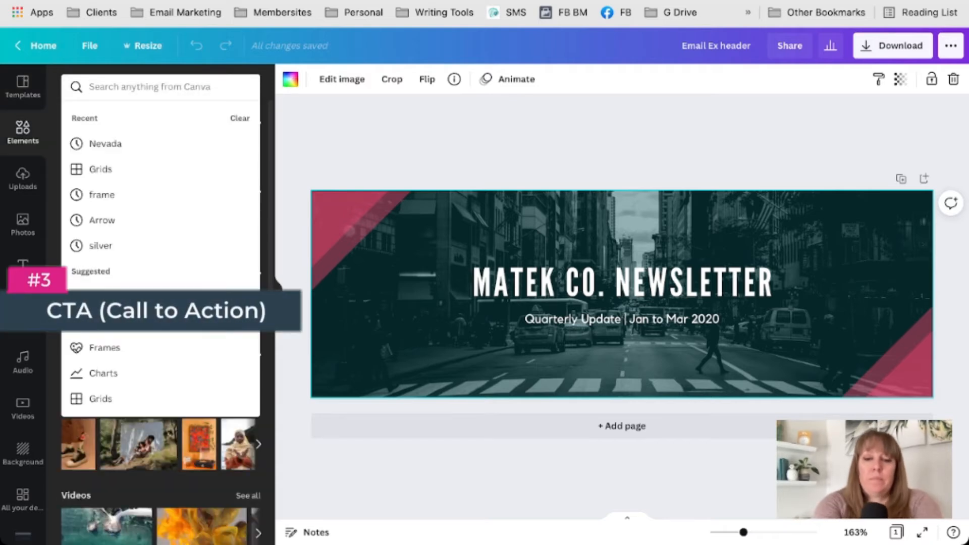
{"action": "type", "text": "button"}
{"action": "key", "text": "Return"}
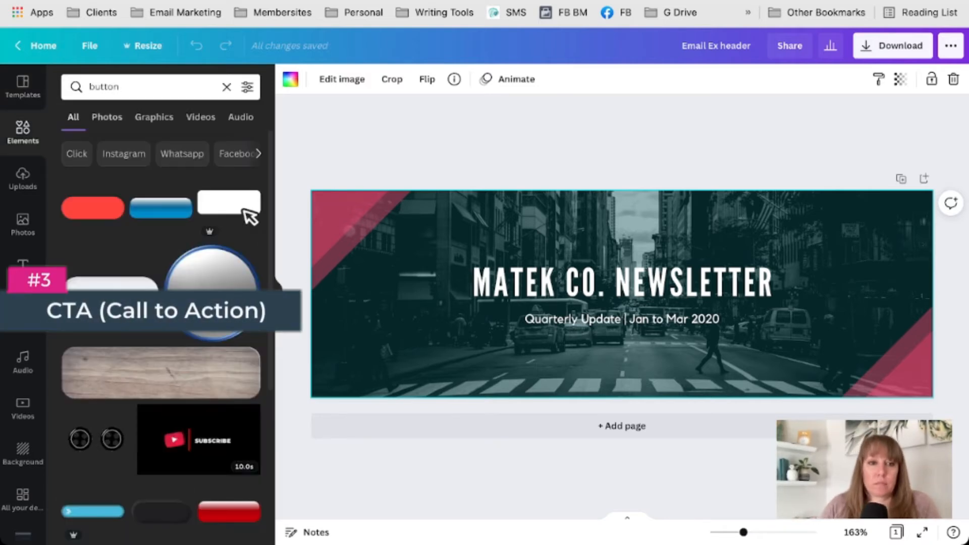
{"action": "left_click", "coordinate": [249, 217]}
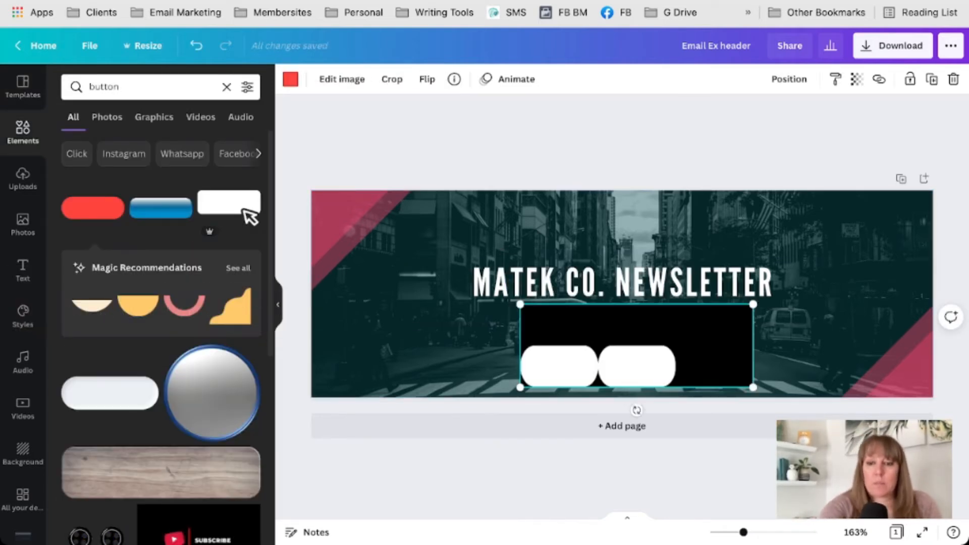
{"action": "key", "text": "Delete"}
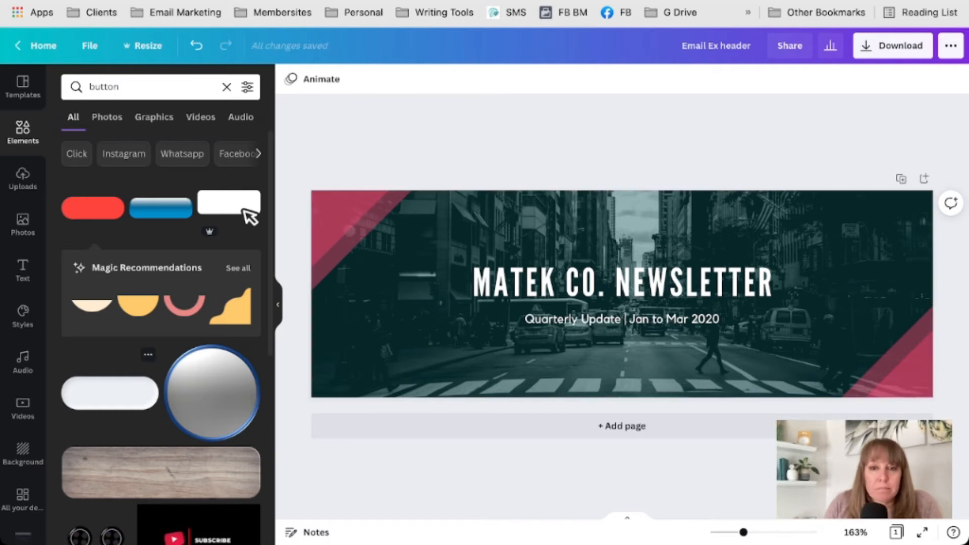
{"action": "left_click", "coordinate": [250, 217]}
{"action": "left_click_drag", "start_coordinate": [867, 211], "coordinate": [517, 330]}
{"action": "left_click_drag", "start_coordinate": [446, 354], "coordinate": [623, 358]}
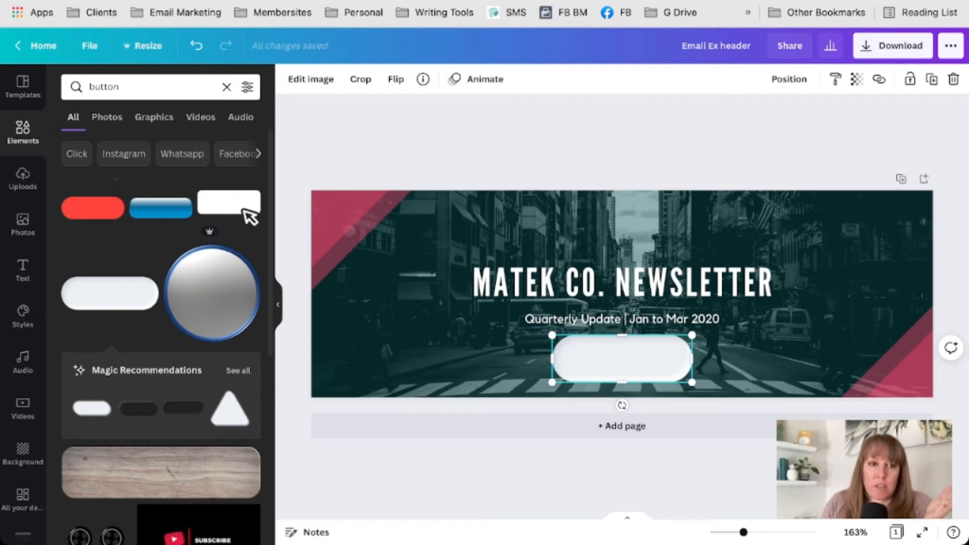
- Add a pink rectangle, resize it to about 218 × 48, and place it over the rounded button below the subtitle
{"action": "left_click", "coordinate": [624, 237]}
{"action": "key", "text": "r"}
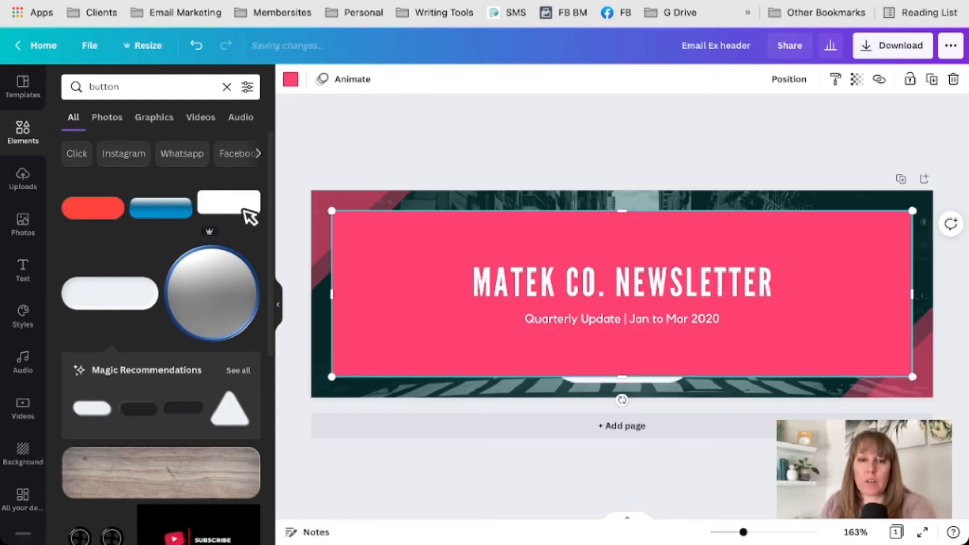
{"action": "left_click_drag", "start_coordinate": [913, 211], "coordinate": [557, 328]}
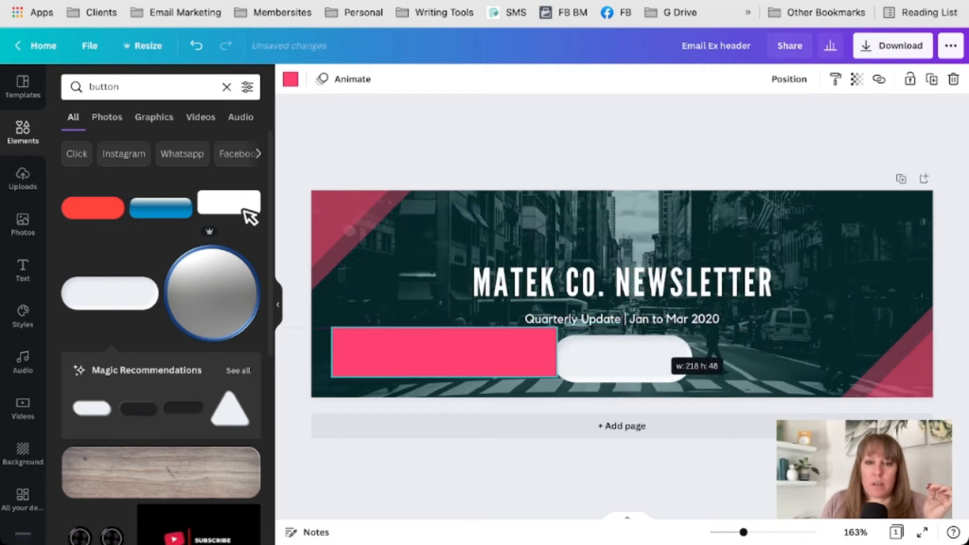
{"action": "left_click_drag", "start_coordinate": [444, 353], "coordinate": [608, 357]}
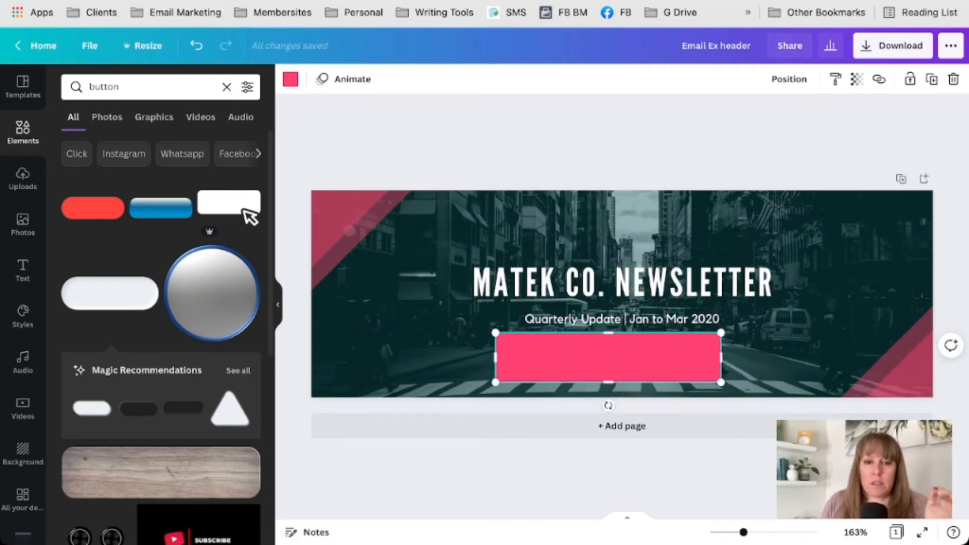
- Add a text box on the pink rectangle reading "Register Here"
{"action": "key", "text": "t"}
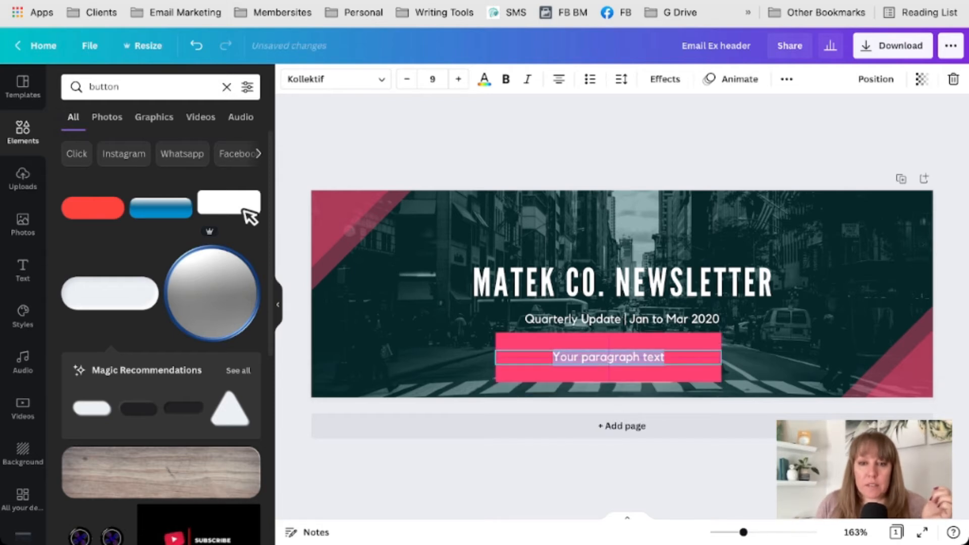
{"action": "double_click", "coordinate": [609, 357]}
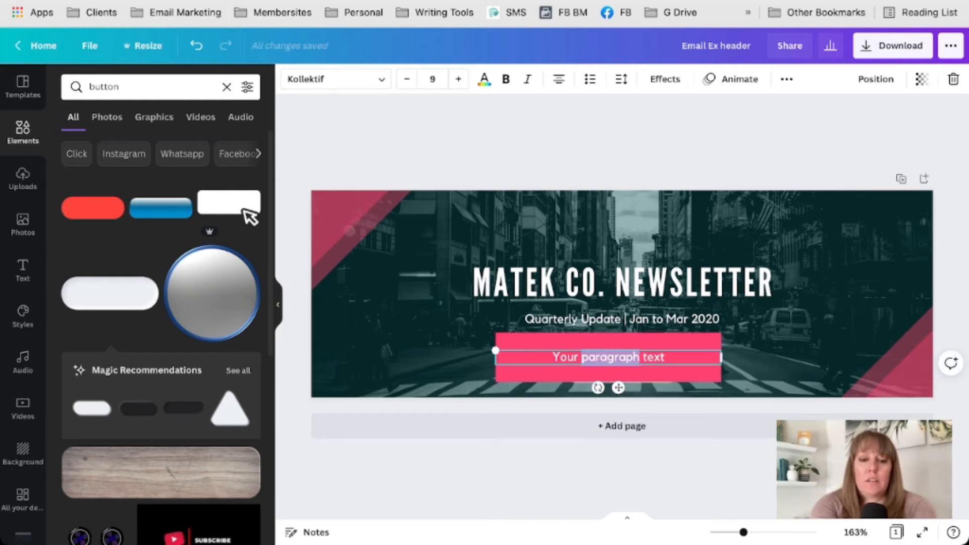
{"action": "key", "text": "ctrl+a"}
{"action": "type", "text": "Register Here"}
{"action": "key", "text": "Escape"}
{"action": "key", "text": "Escape"}
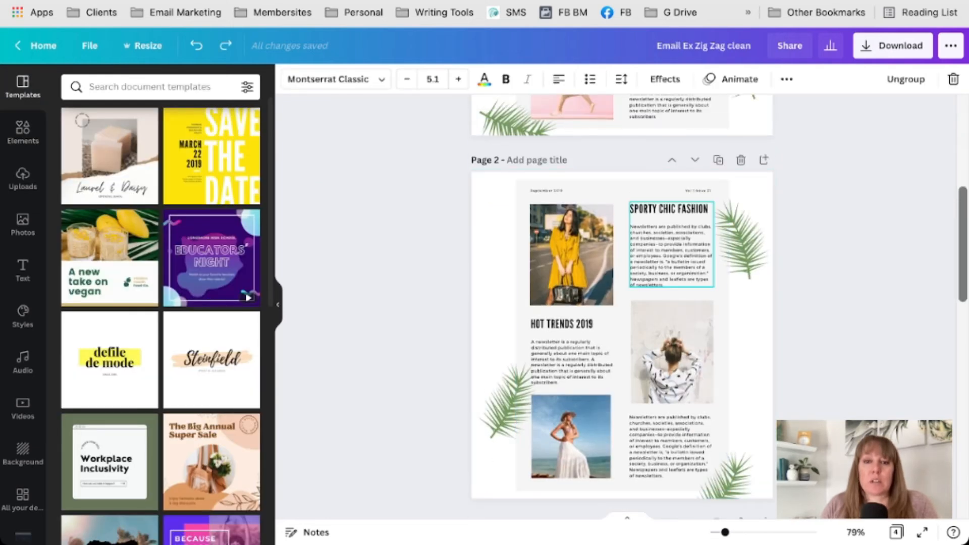
- Review the first page of the zig-zag newsletter and the three-photo product row in the multiple products showcase design
{"action": "scroll", "coordinate": [622, 307], "scroll_direction": "up", "scroll_amount": 5}
{"action": "scroll", "coordinate": [623, 306], "scroll_direction": "up", "scroll_amount": 3}
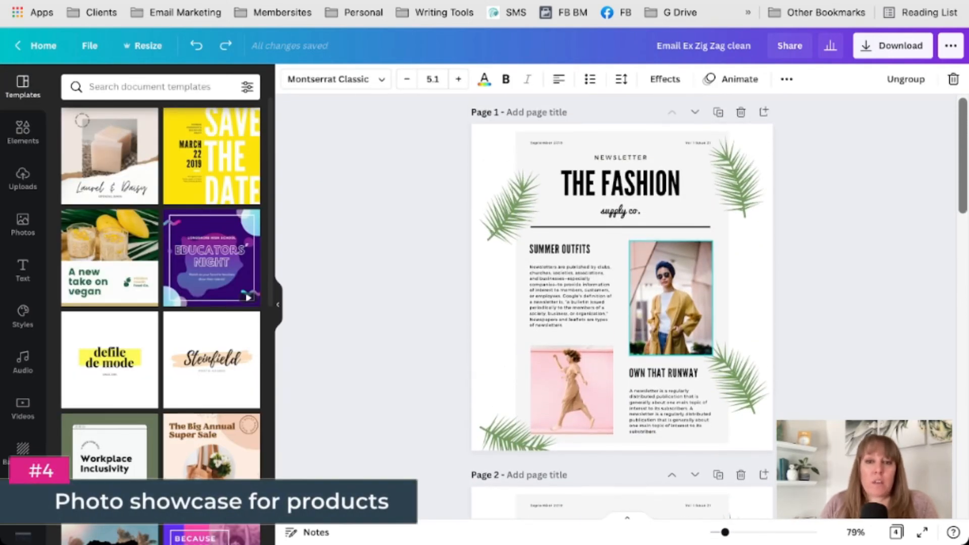
{"action": "scroll", "coordinate": [671, 298], "scroll_direction": "down", "scroll_amount": 1}
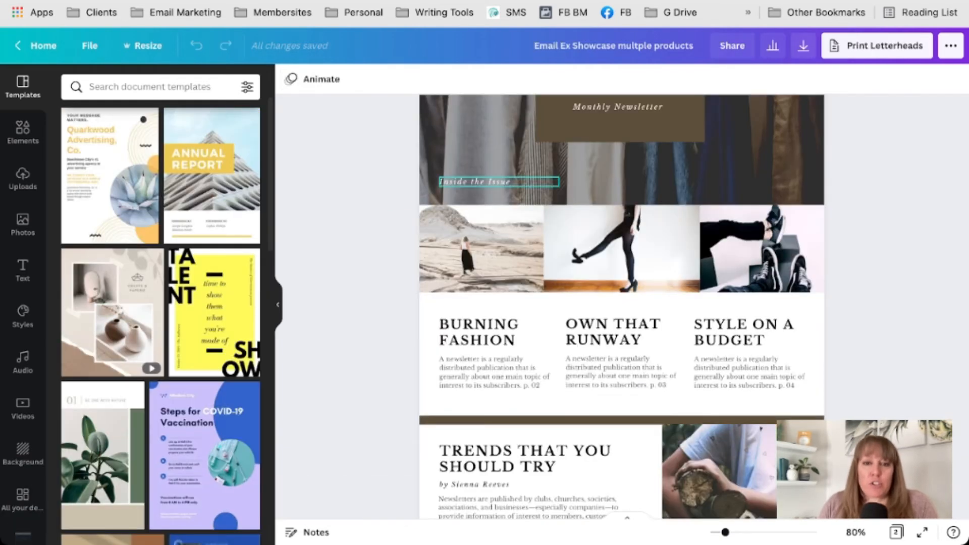
{"action": "scroll", "coordinate": [622, 306], "scroll_direction": "up", "scroll_amount": 1}
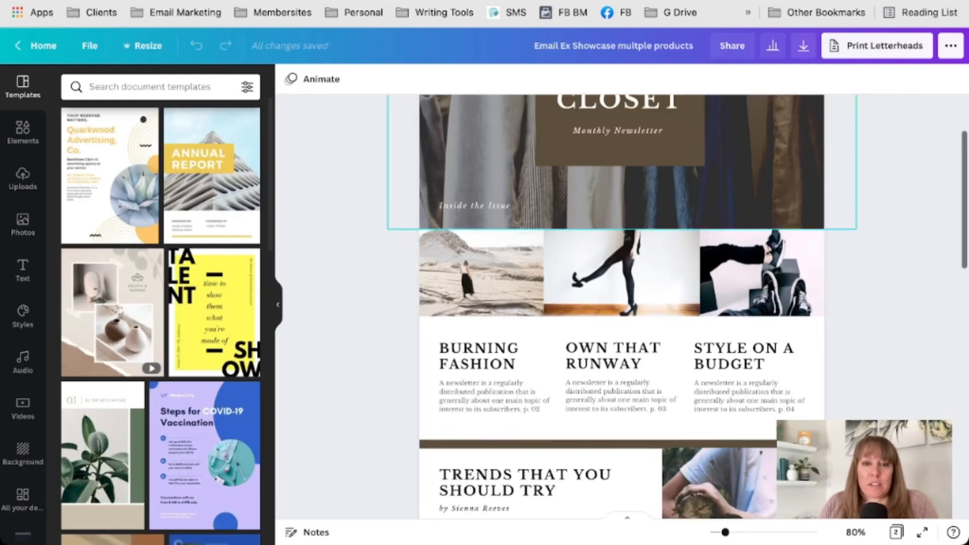
{"action": "scroll", "coordinate": [622, 307], "scroll_direction": "up", "scroll_amount": 1}
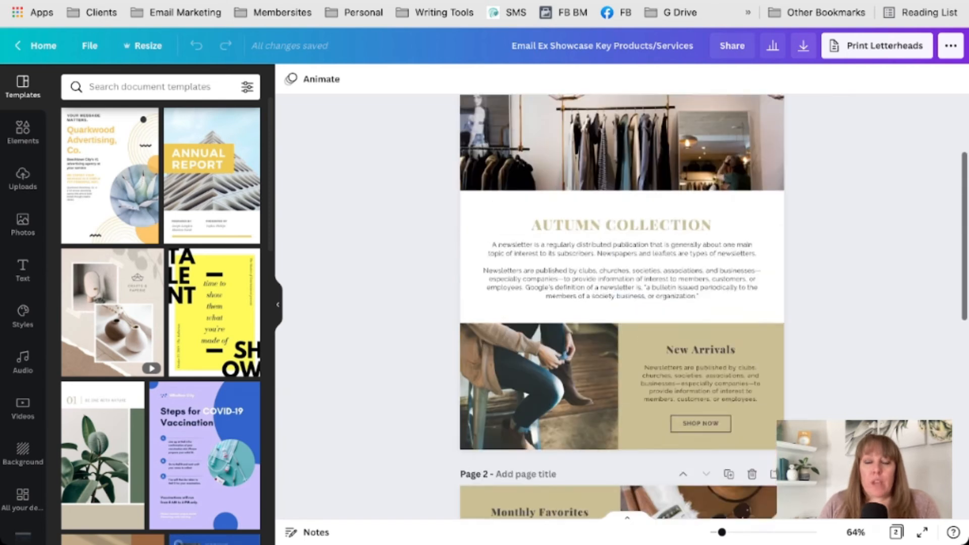
- Examine both pages of the Email Ex Showcase Key Products/Services design, including the photo and Shop Now blocks
{"action": "scroll", "coordinate": [622, 306], "scroll_direction": "up", "scroll_amount": 3}
{"action": "scroll", "coordinate": [623, 306], "scroll_direction": "down", "scroll_amount": 2}
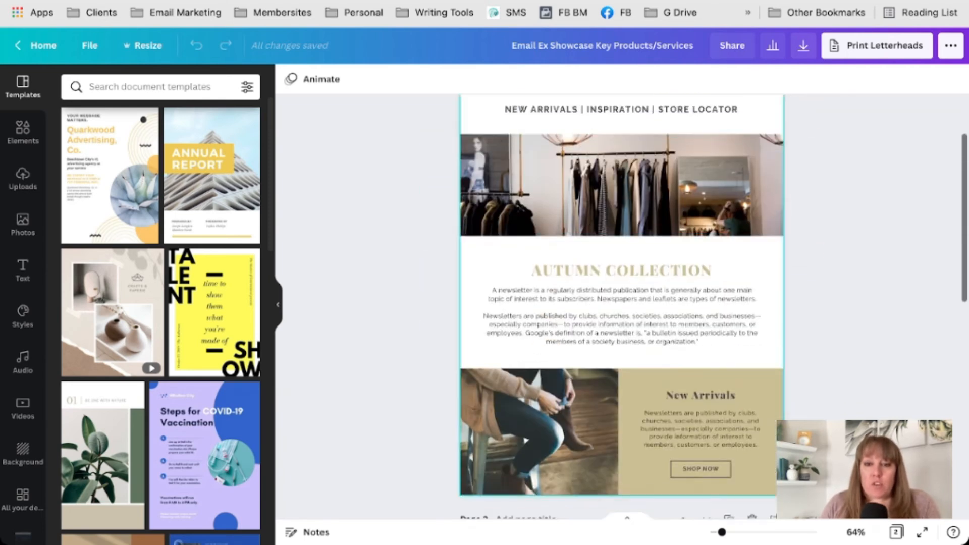
{"action": "scroll", "coordinate": [623, 307], "scroll_direction": "down", "scroll_amount": 2}
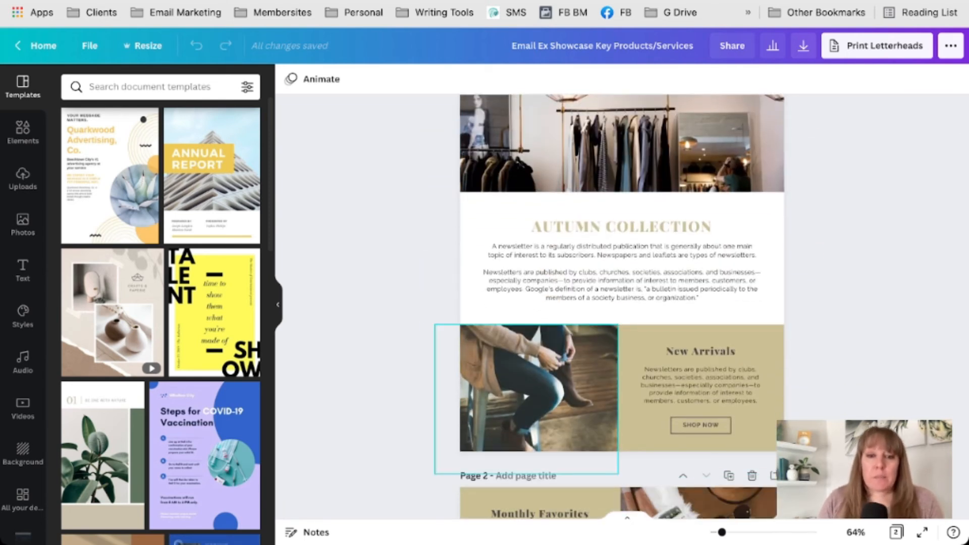
{"action": "scroll", "coordinate": [623, 306], "scroll_direction": "down", "scroll_amount": 4}
{"action": "scroll", "coordinate": [707, 263], "scroll_direction": "down", "scroll_amount": 2}
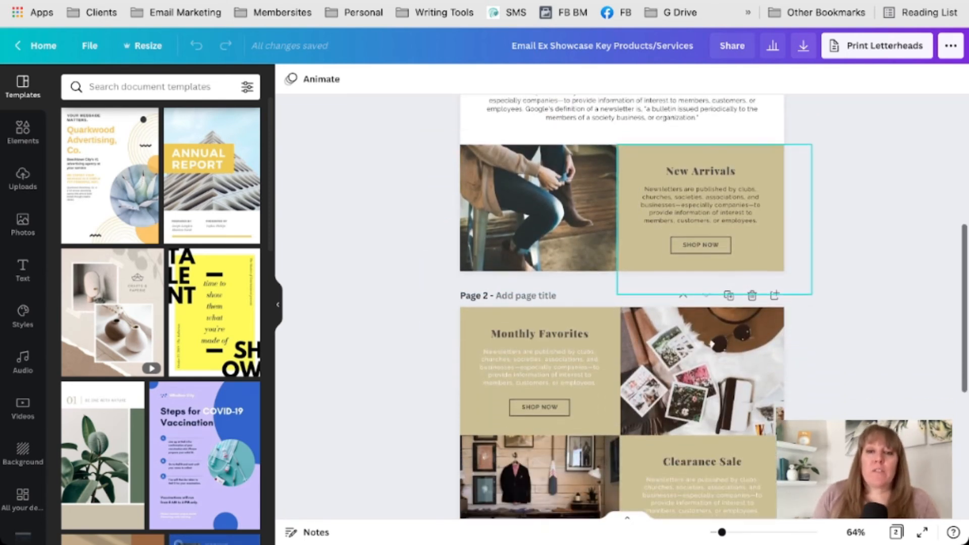
{"action": "scroll", "coordinate": [701, 444], "scroll_direction": "down", "scroll_amount": 1}
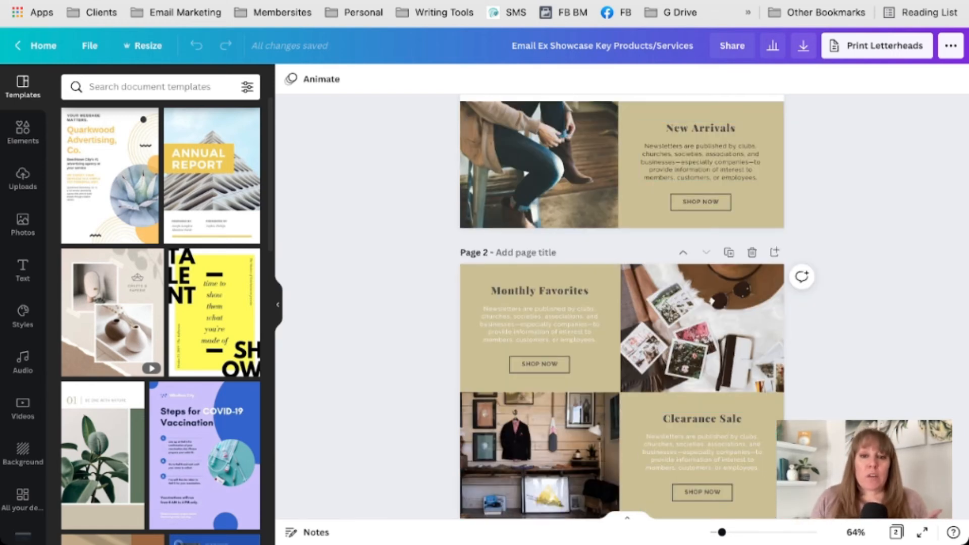
{"action": "scroll", "coordinate": [701, 492], "scroll_direction": "down", "scroll_amount": 5}
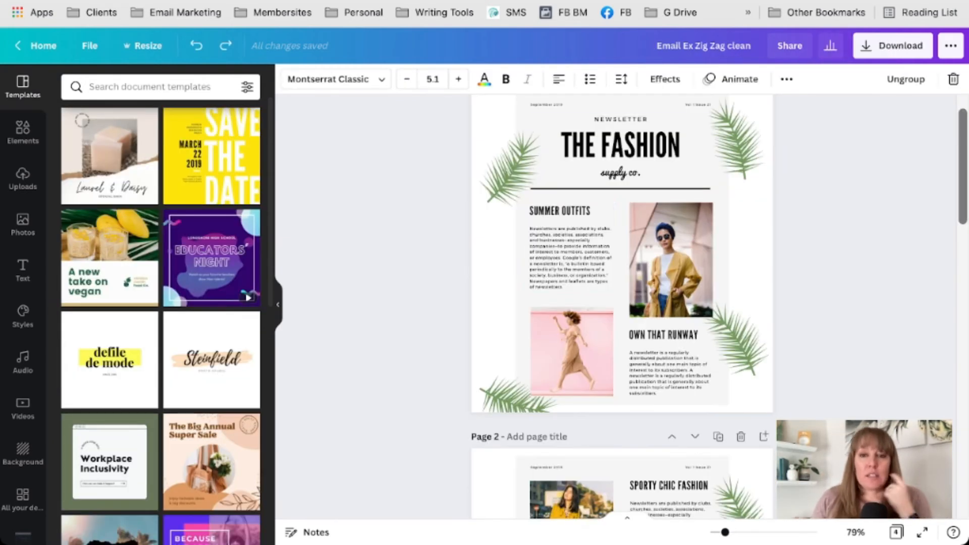
- Undo the edits in the Email Ex Zig Zag clean design back to its original two-page newsletter layout
{"action": "scroll", "coordinate": [621, 283], "scroll_direction": "up", "scroll_amount": 1}
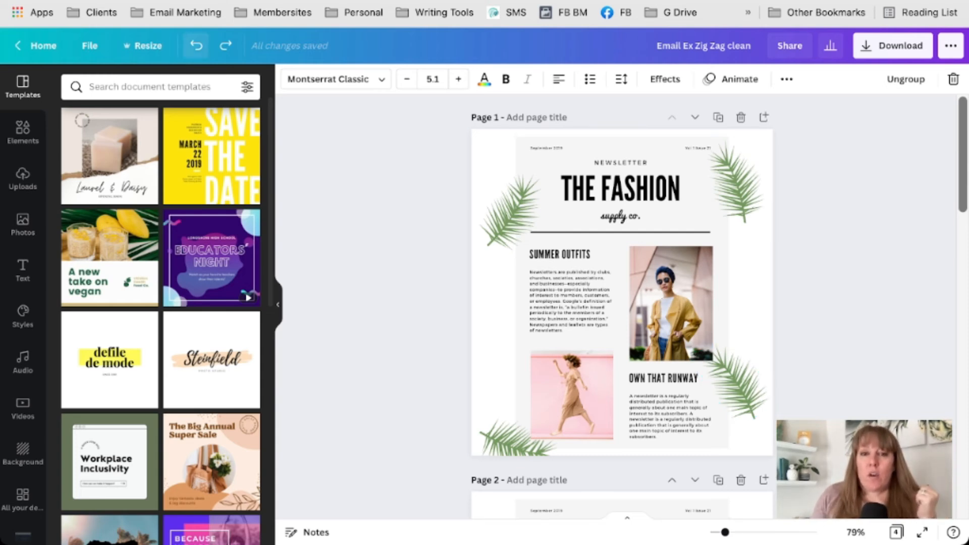
{"action": "left_click", "coordinate": [196, 46]}
{"action": "left_click", "coordinate": [196, 46]}
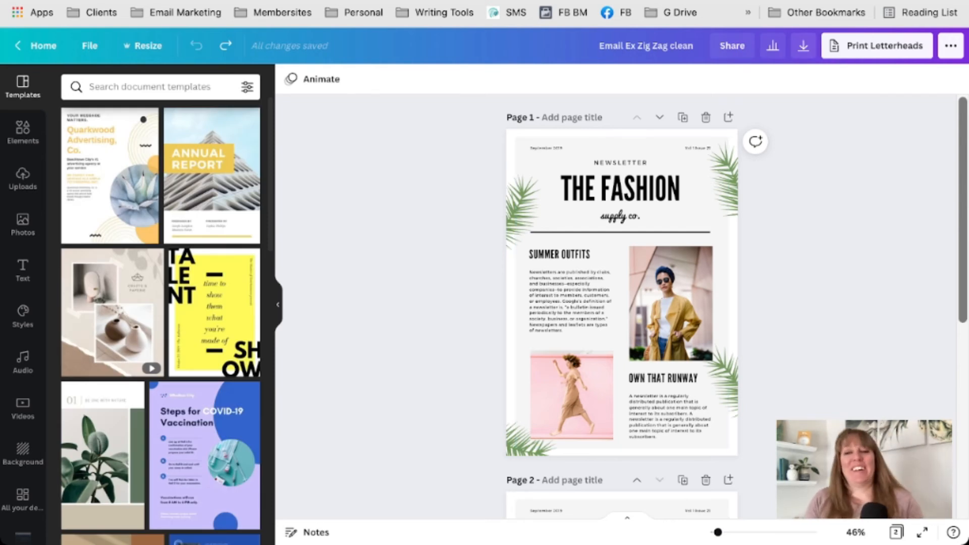
- Examine page 1's newsletter title, Summer Outfits and Own That Runway text blocks, and yellow-coat photo as editable elements
{"action": "scroll", "coordinate": [622, 306], "scroll_direction": "down", "scroll_amount": 1}
{"action": "scroll", "coordinate": [622, 306], "scroll_direction": "up", "scroll_amount": 1}
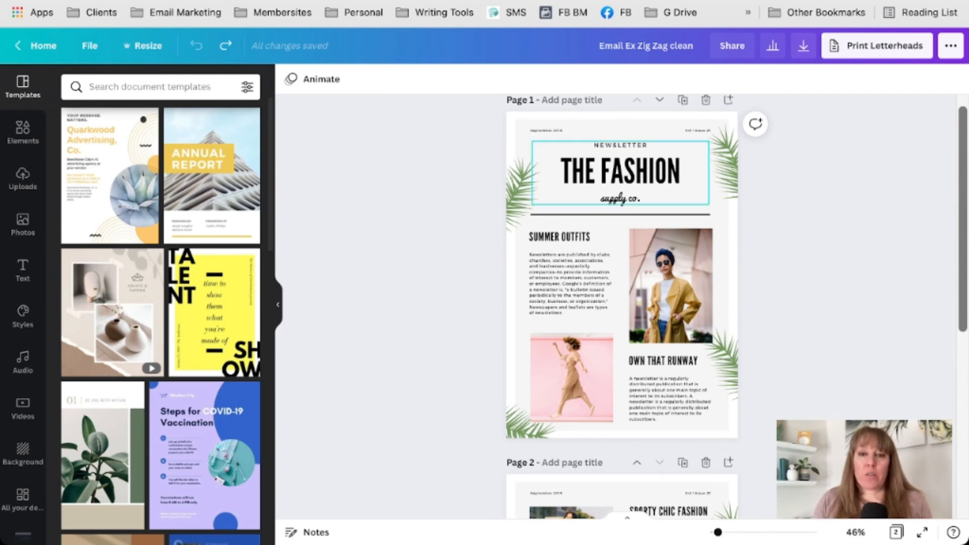
{"action": "left_click", "coordinate": [621, 170]}
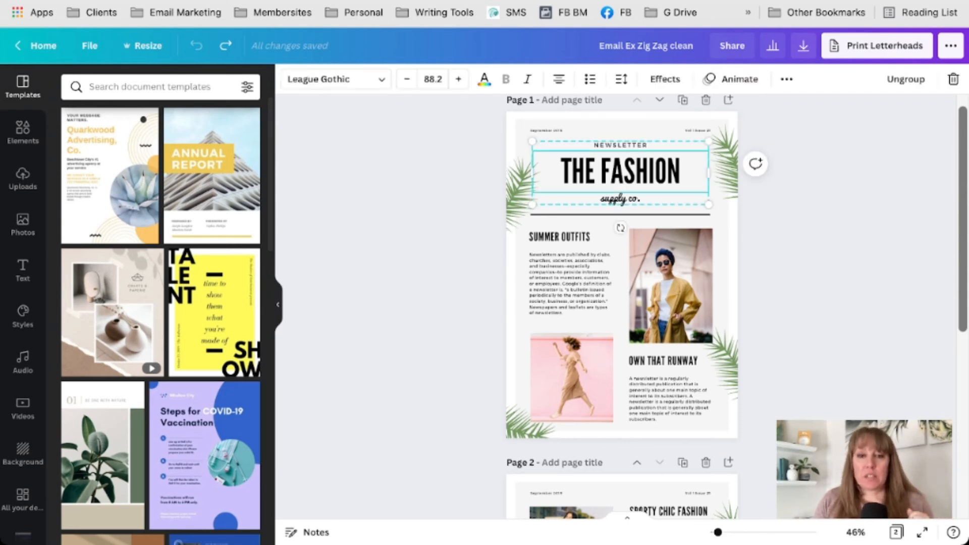
{"action": "left_click", "coordinate": [571, 273]}
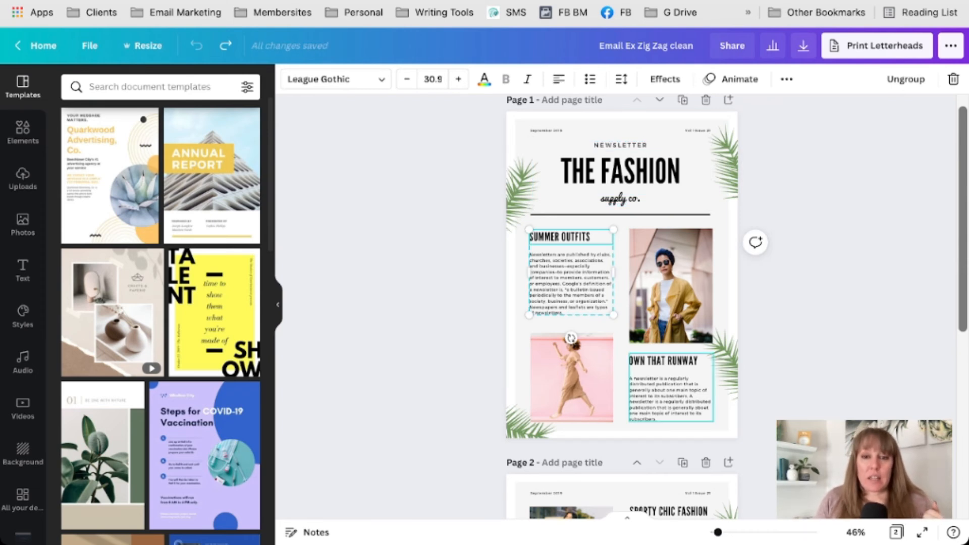
{"action": "left_click", "coordinate": [670, 373]}
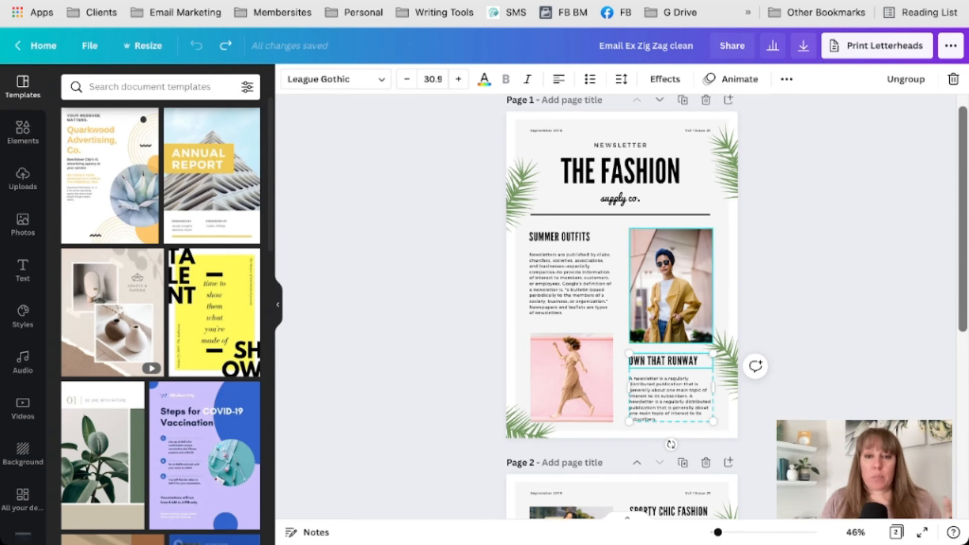
{"action": "left_click", "coordinate": [672, 282]}
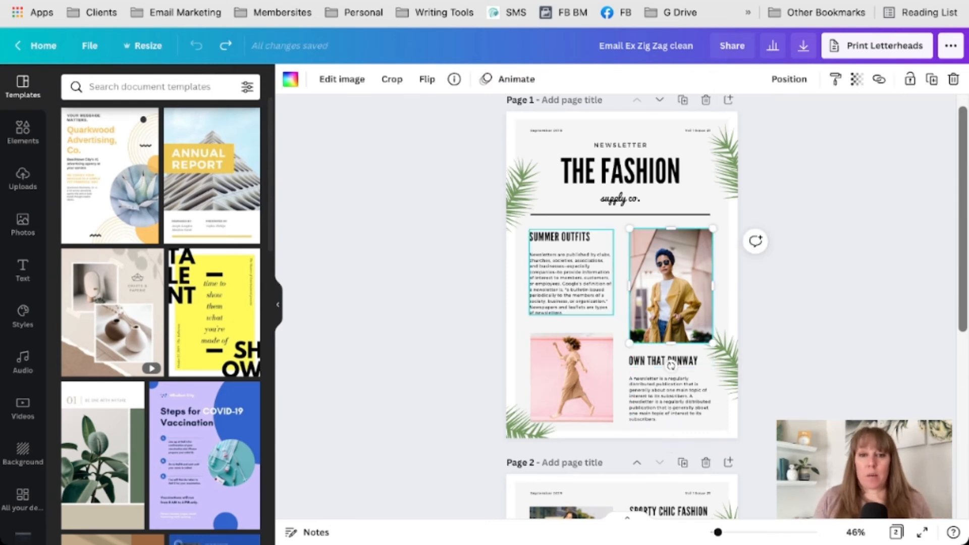
{"action": "left_click", "coordinate": [560, 237]}
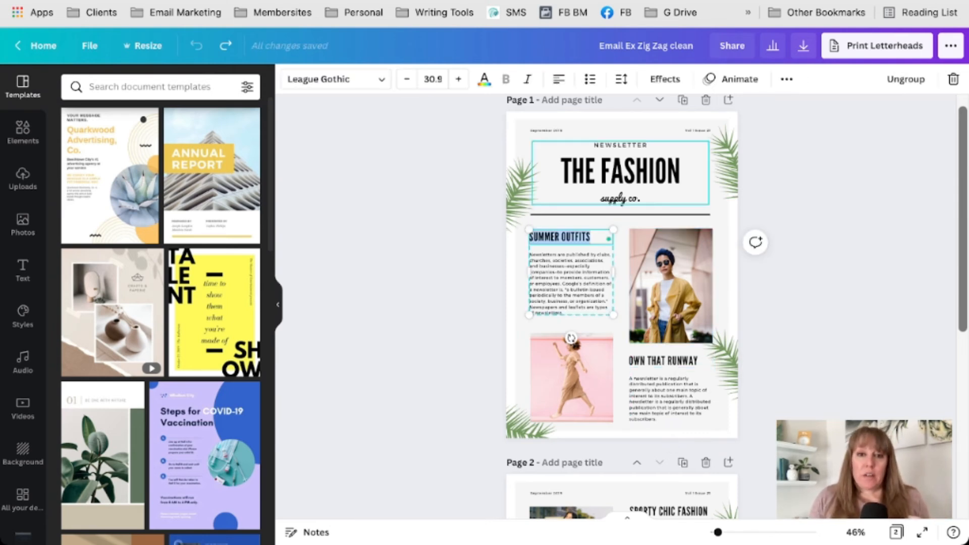
{"action": "double_click", "coordinate": [620, 172]}
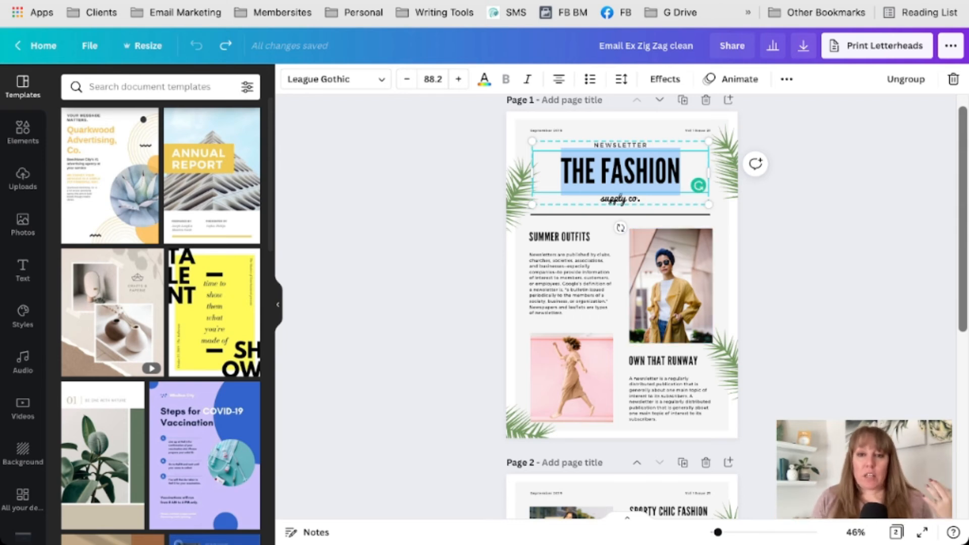
{"action": "key", "text": "Escape"}
{"action": "key", "text": "Escape"}
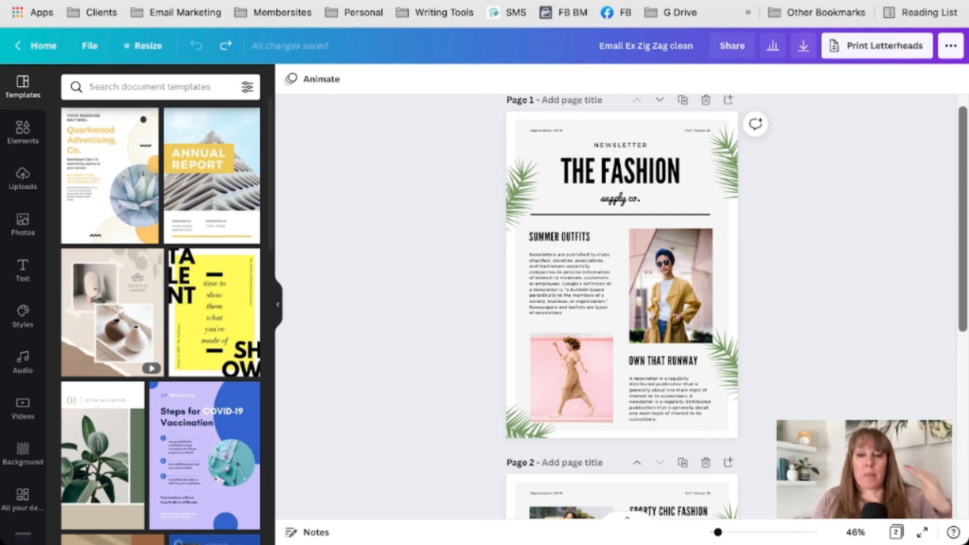